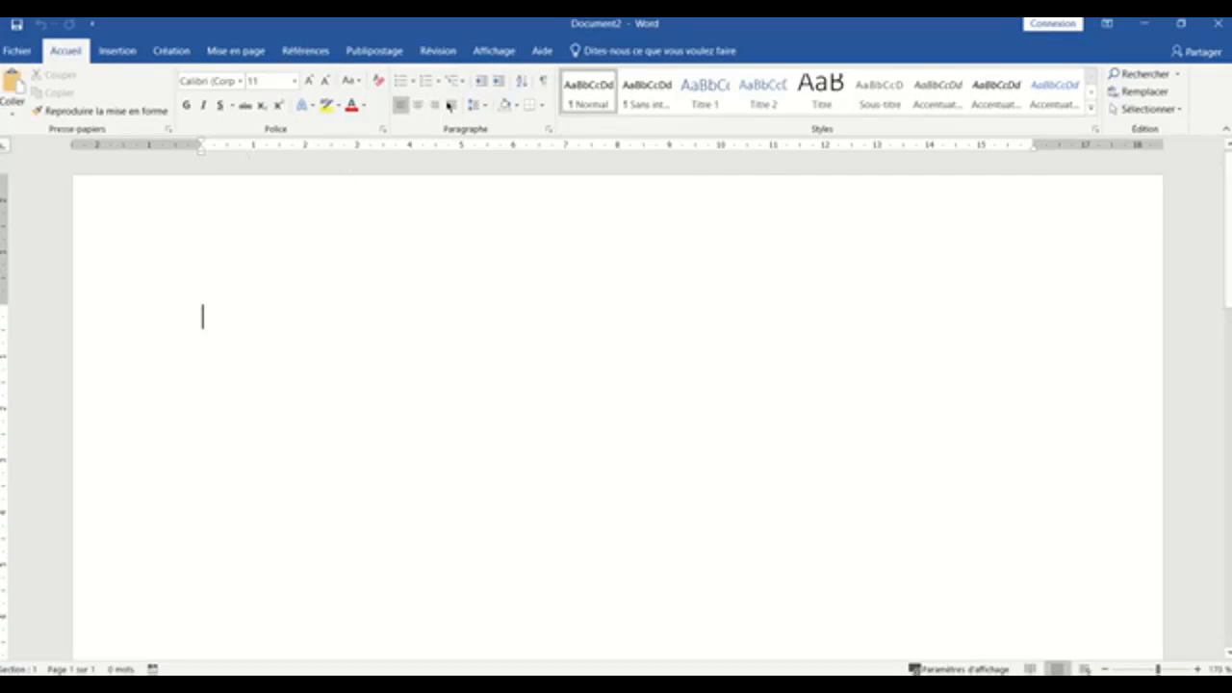
Hide the ruler and display it again
left_click(479, 50)
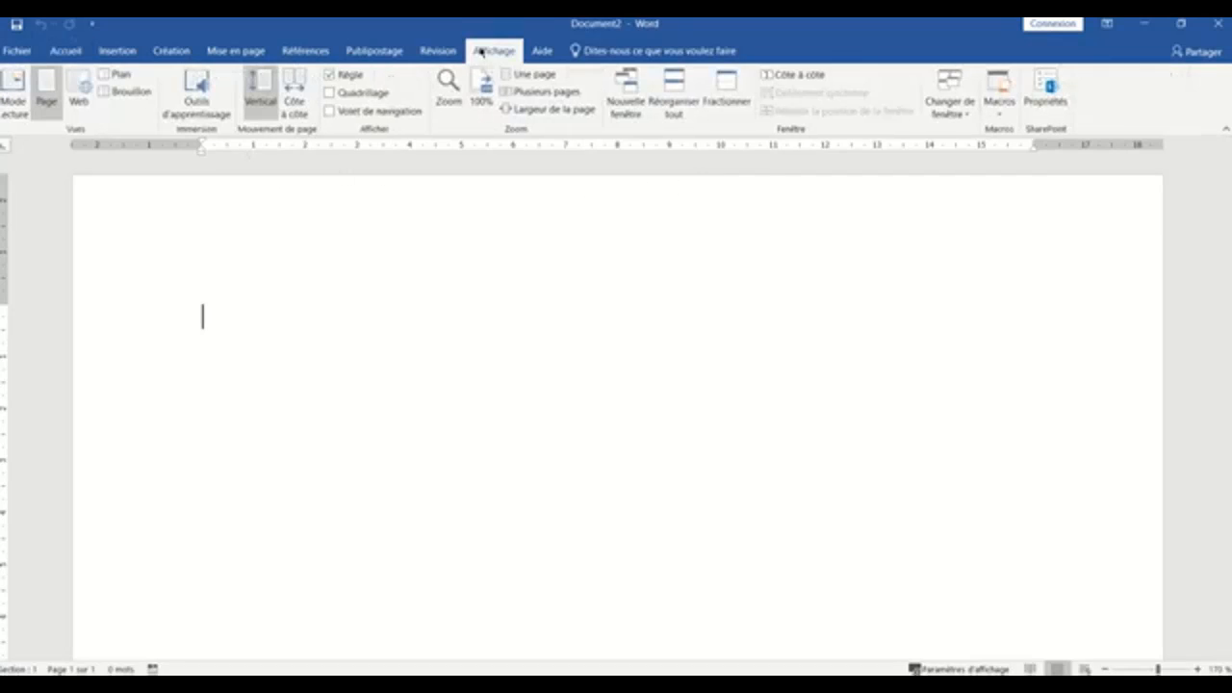
left_click(328, 75)
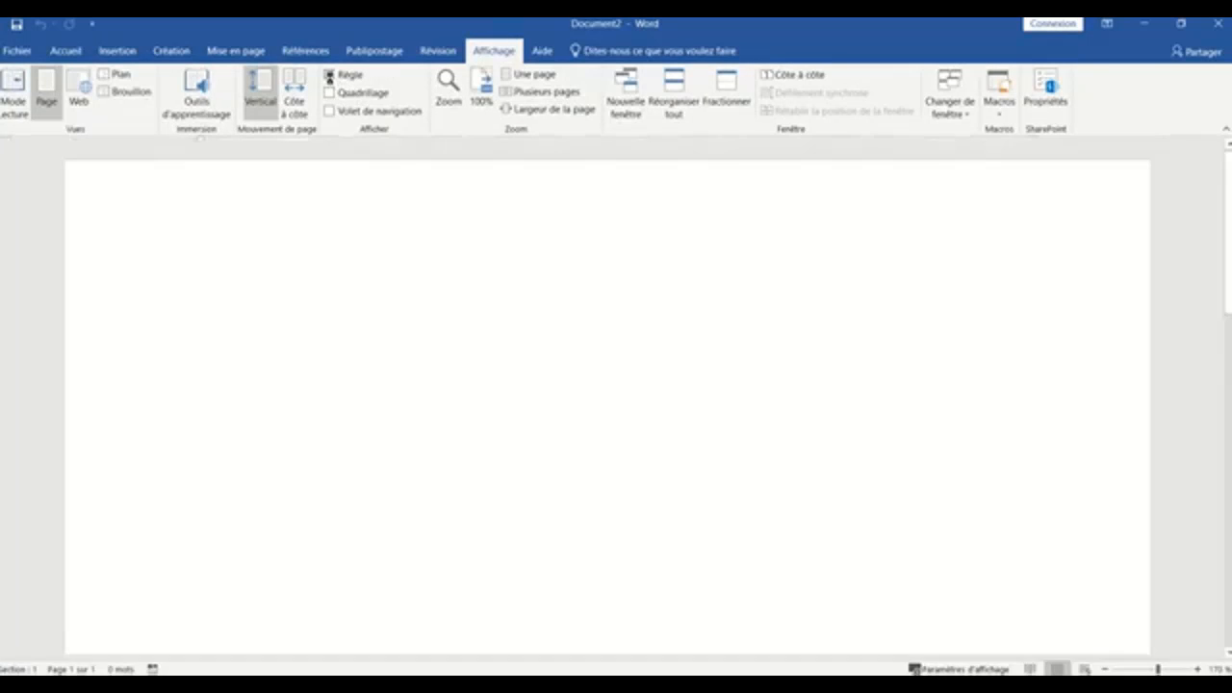
left_click(329, 75)
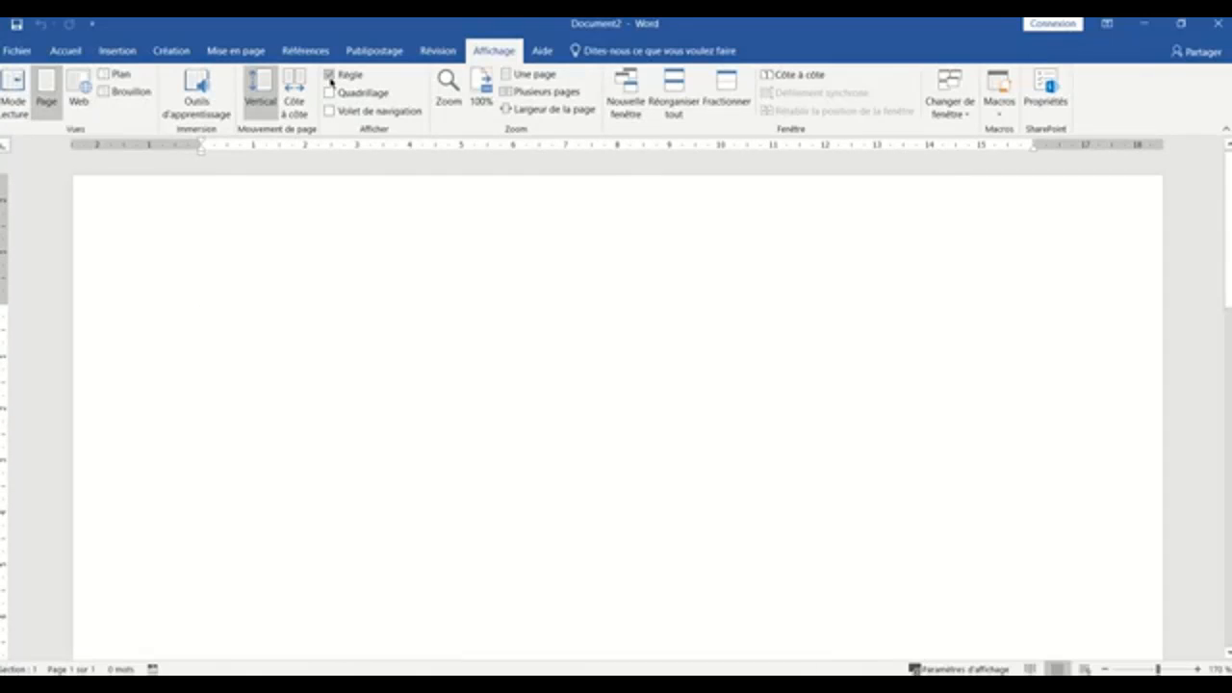
Enter "Prénom" as the first heading on the page and show the formatting marks
left_click(66, 50)
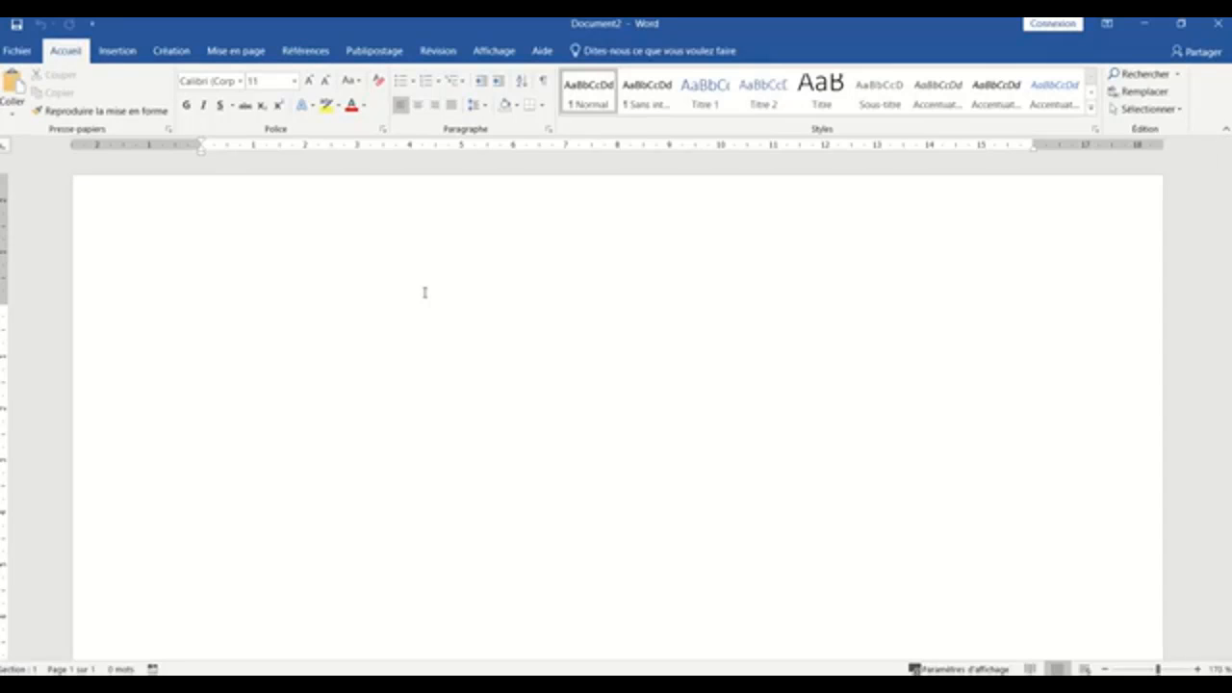
type("Prén")
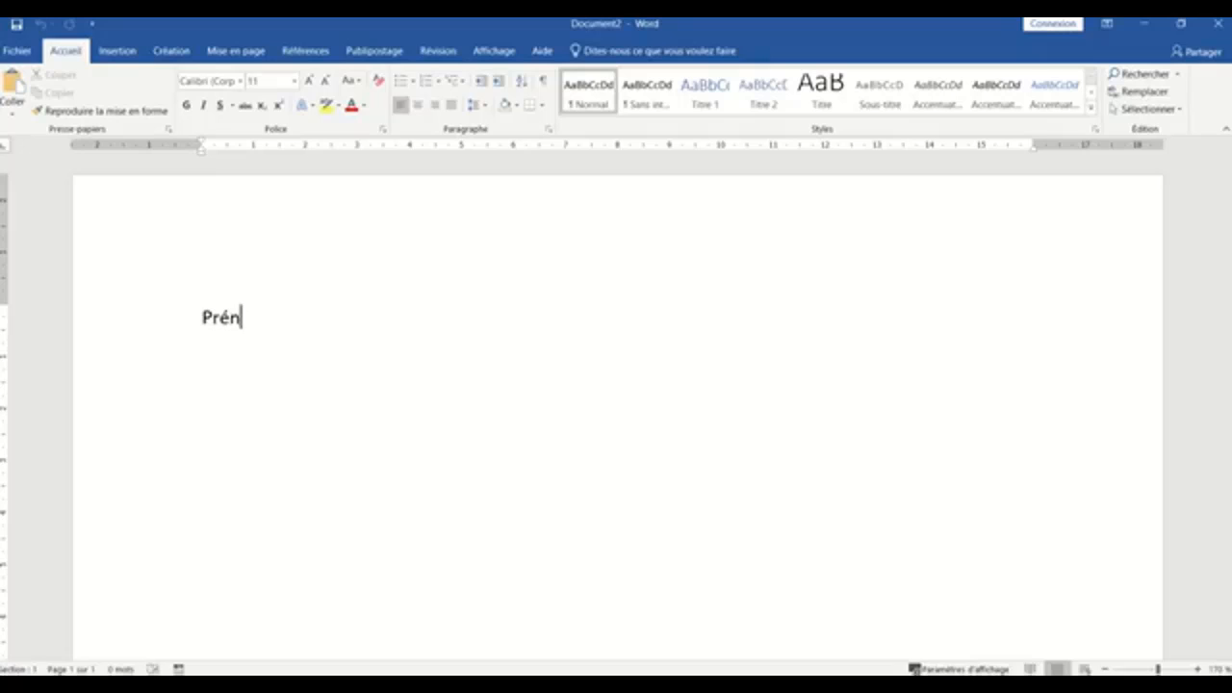
type("om")
left_click(543, 83)
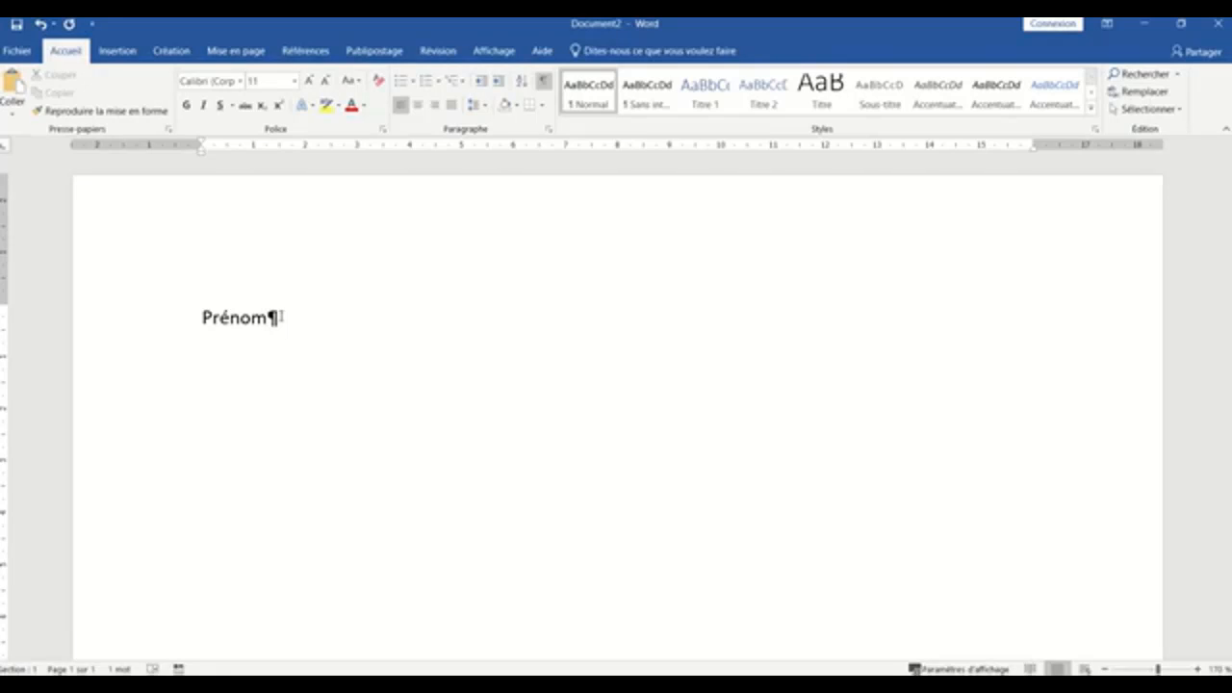
Complete the heading line with "Nom", "Profession" and "Passion", separating the headings with single tabs
type("Nom")
key("Tab")
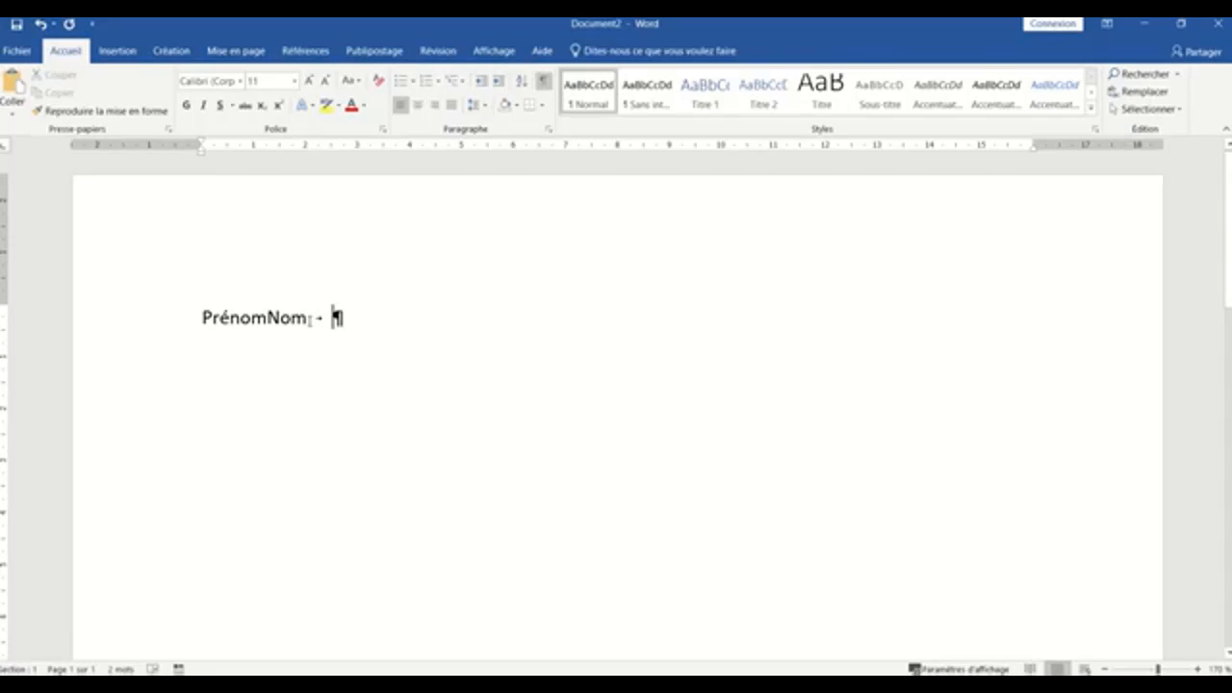
key("Tab")
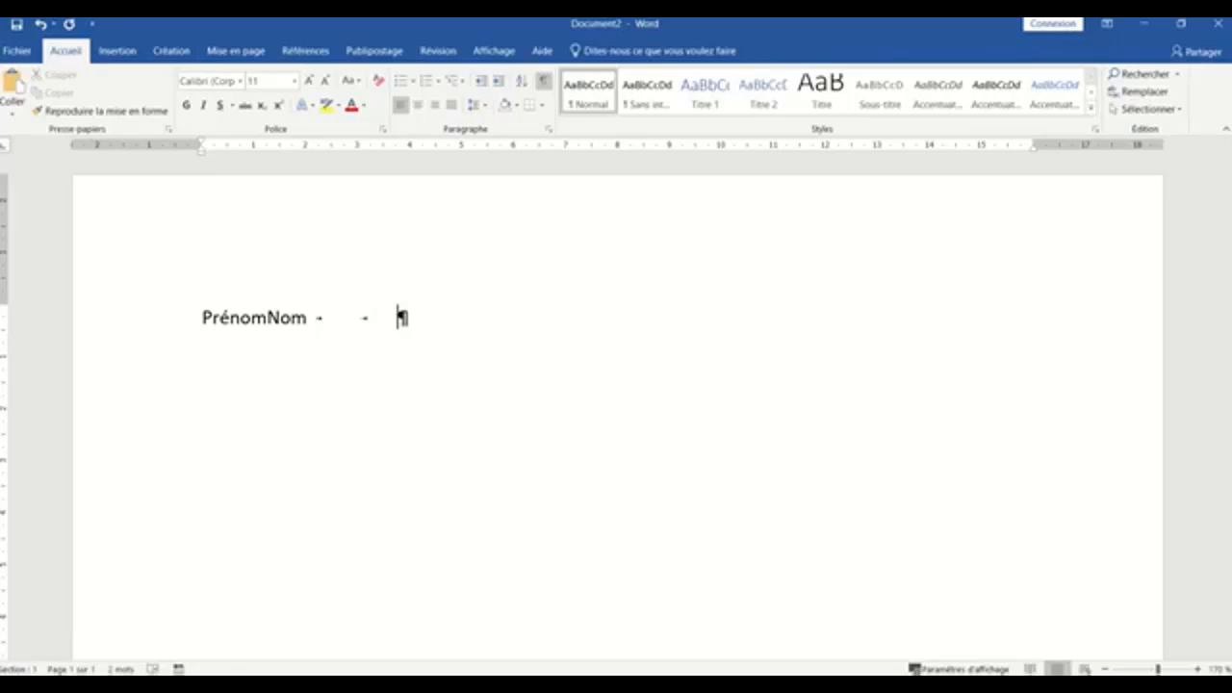
key("BackSpace")
type("Pr")
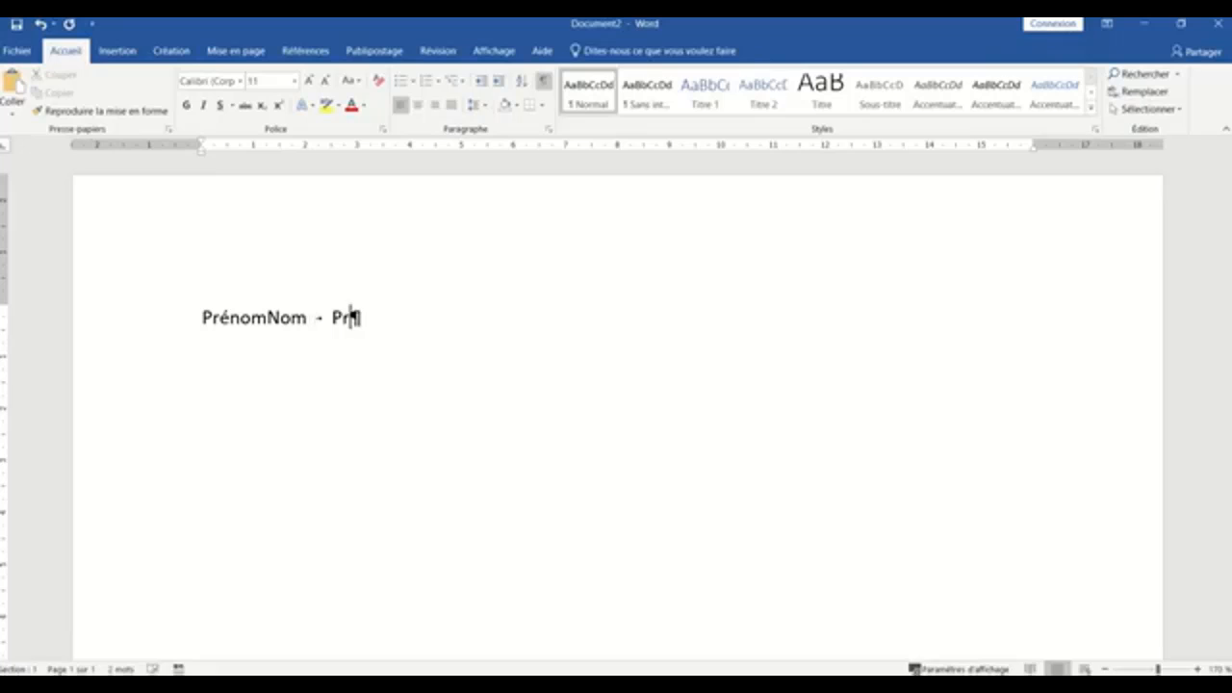
type("ofession")
key("Tab")
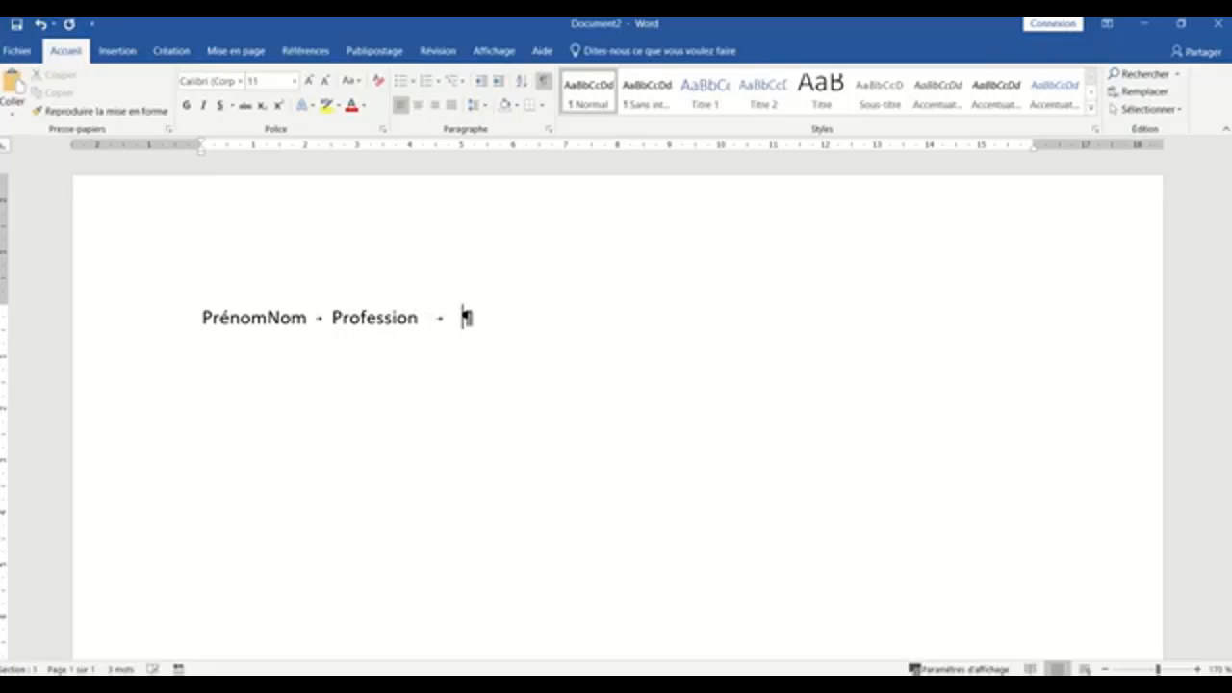
type("Passion")
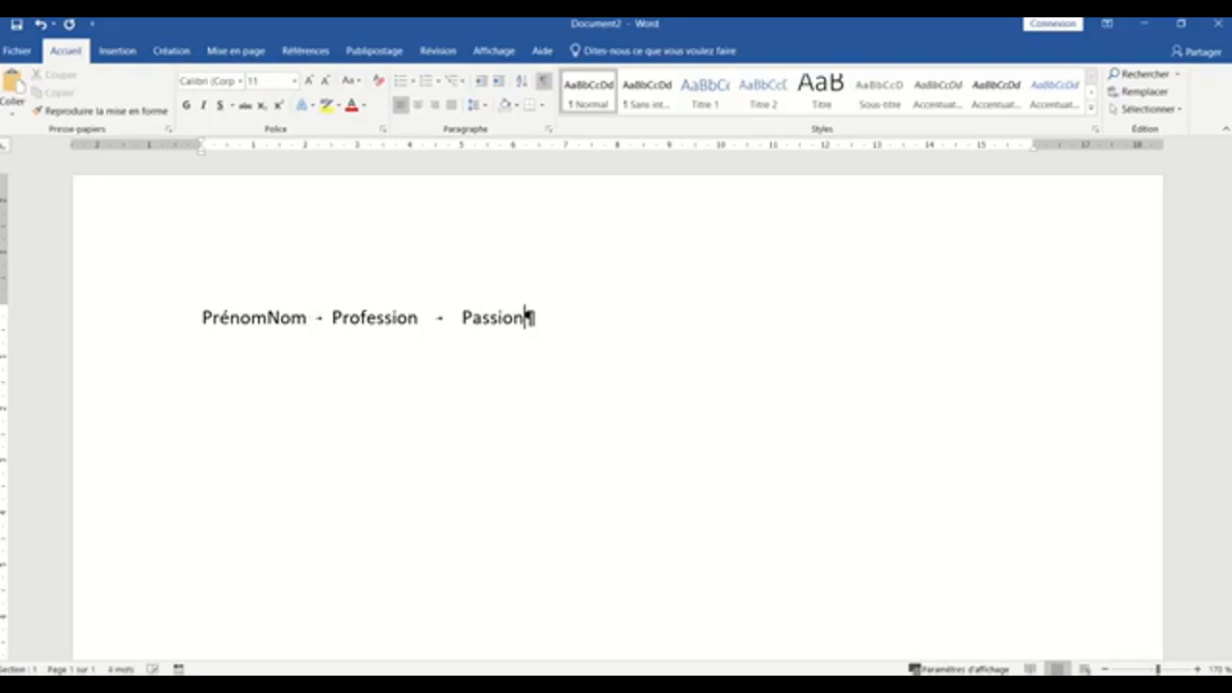
Start a second line with the first character's first and last names, each followed by a tab
key("Return")
type("Homer")
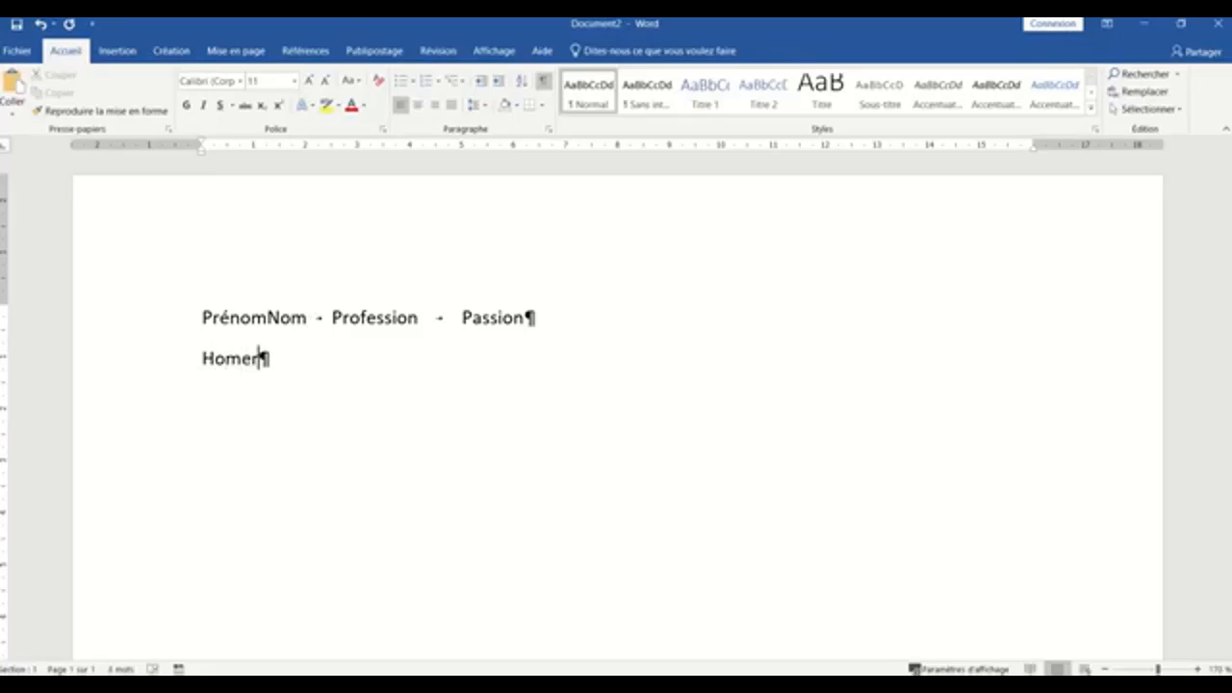
key("Tab")
type("Sim")
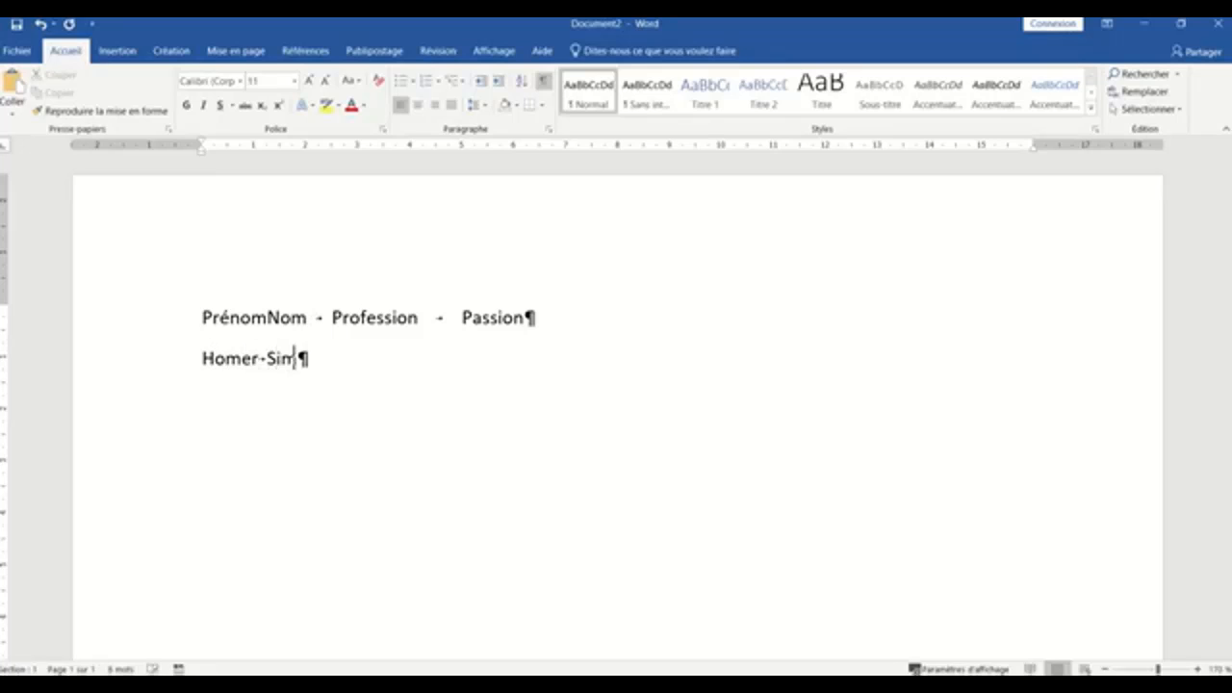
type("pson")
key("Tab")
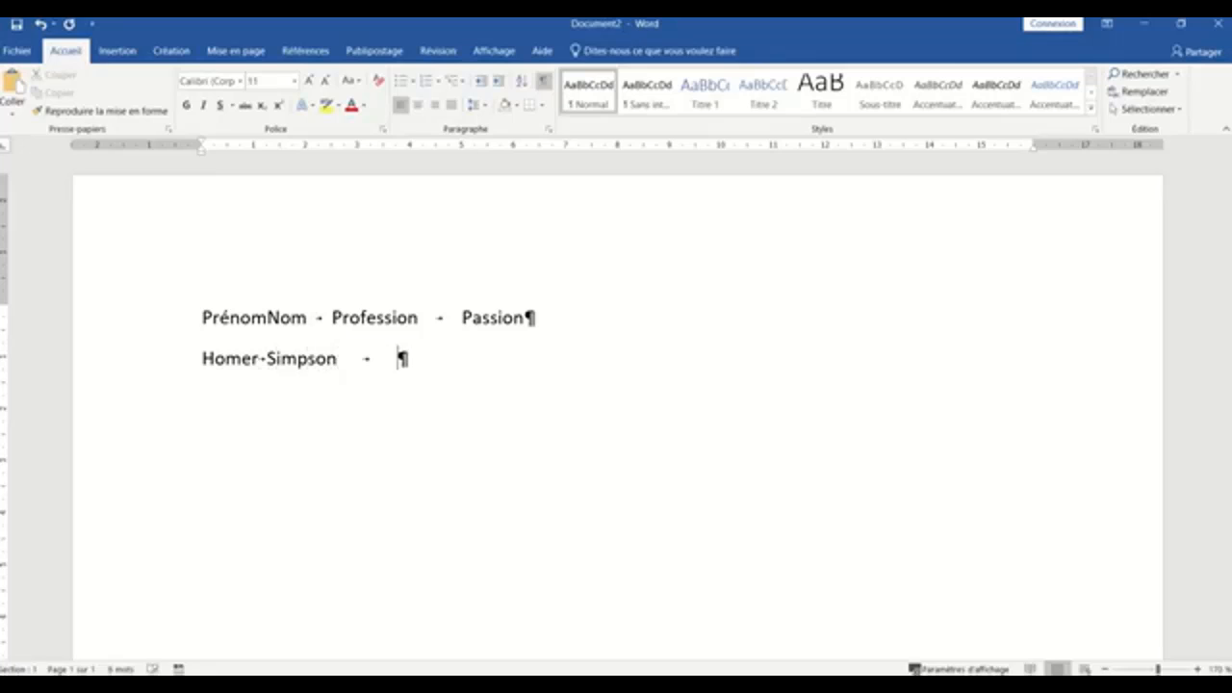
Enter "Centrale nucléaire" and "Boire et manger", separated by a tab, and begin a new line
type("Centra")
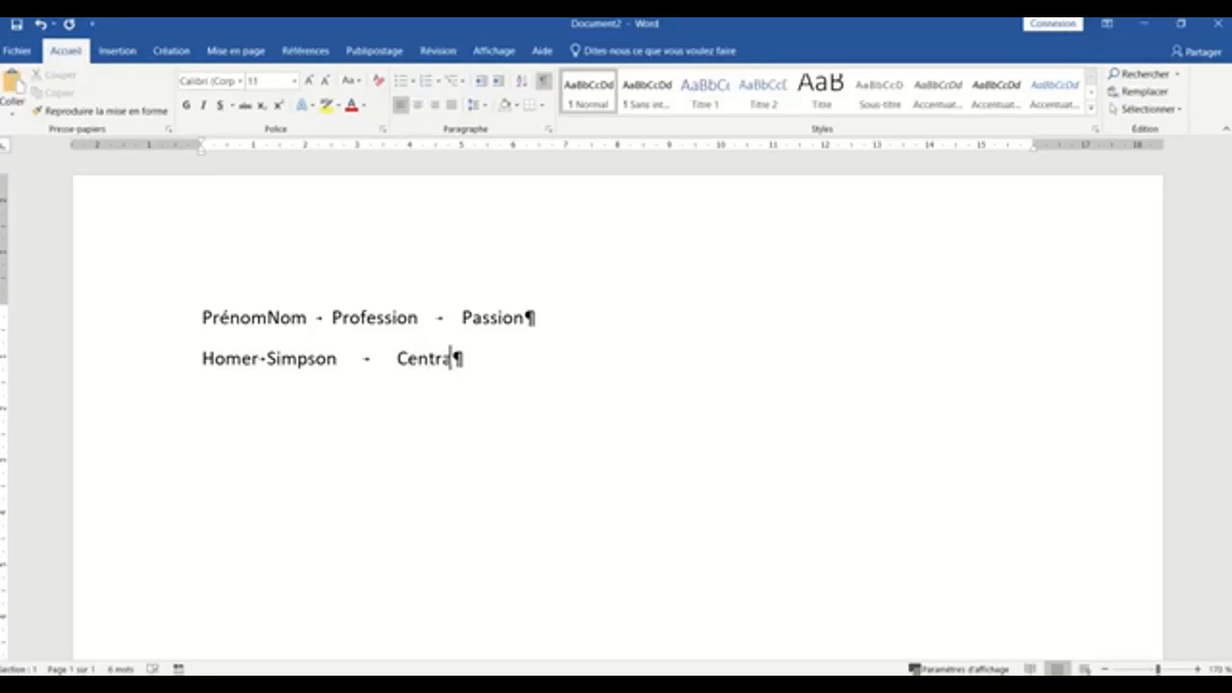
type("le nulclé")
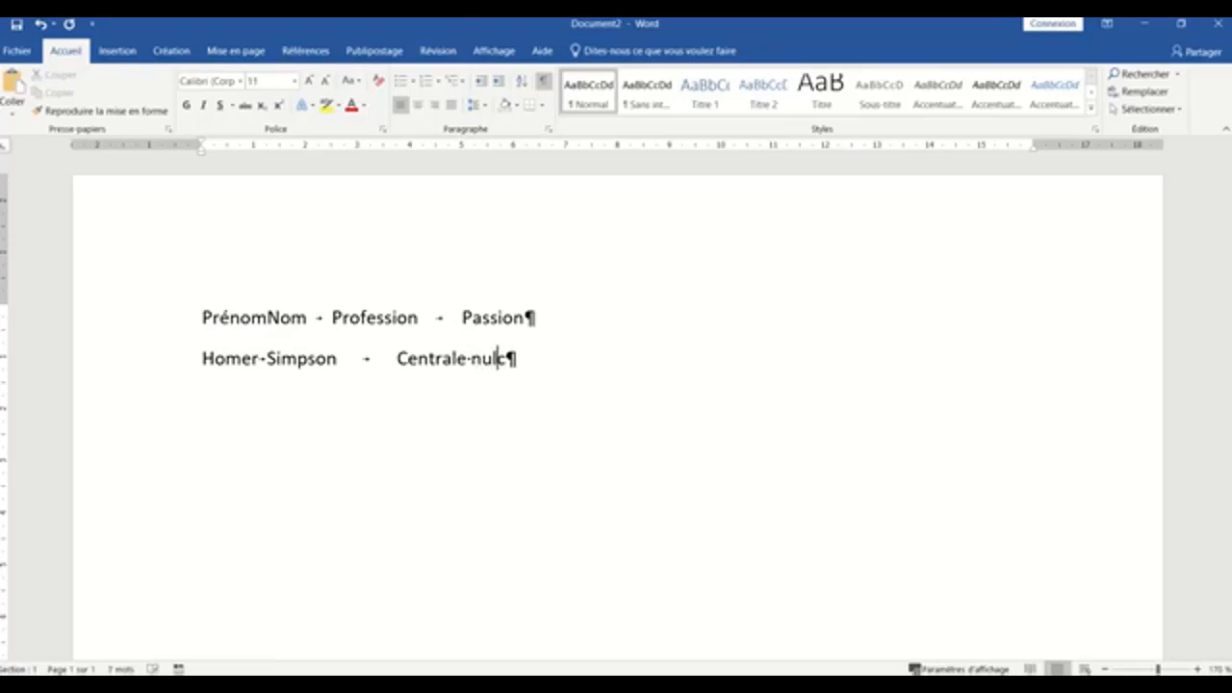
key("BackSpace")
key("BackSpace")
key("BackSpace")
key("BackSpace")
type("cléaire")
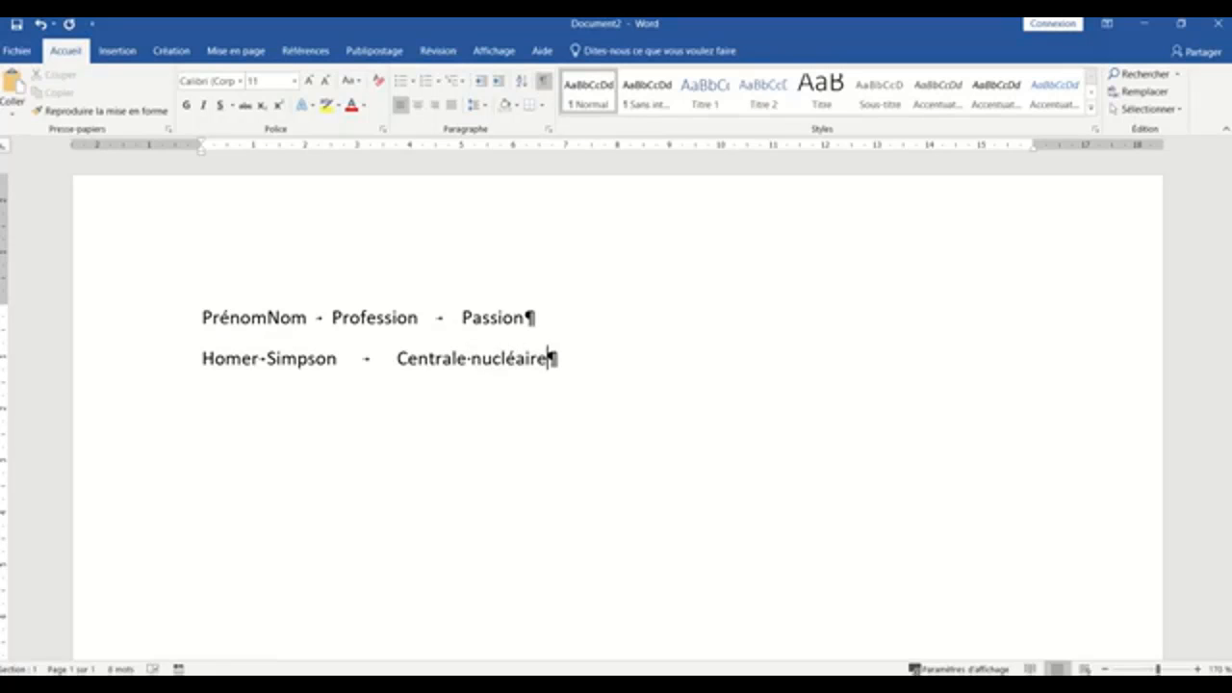
key("BackSpace")
key("Tab")
type("Boire et manger")
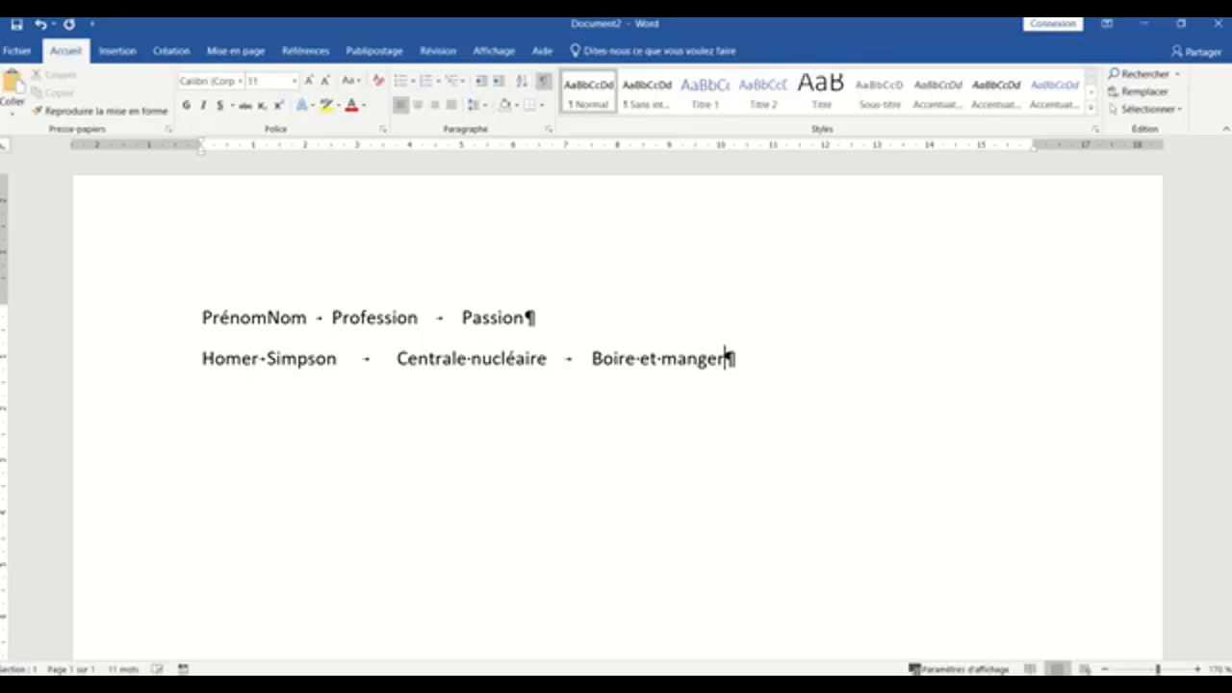
key("Return")
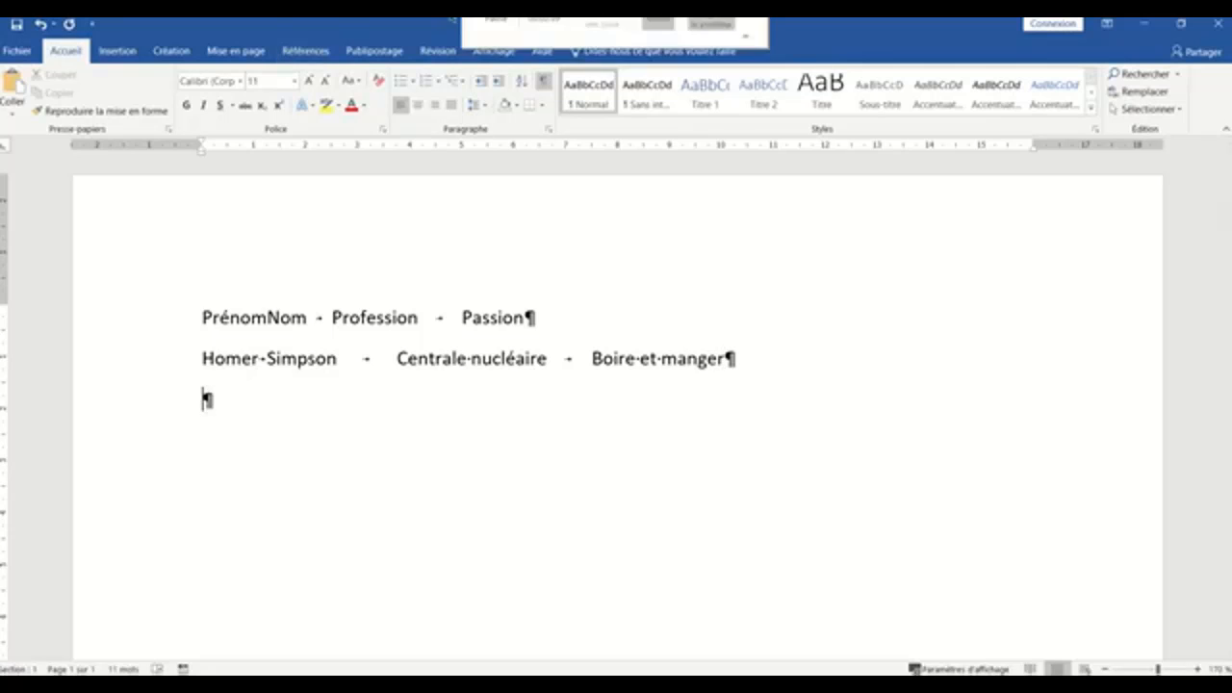
left_click(489, 37)
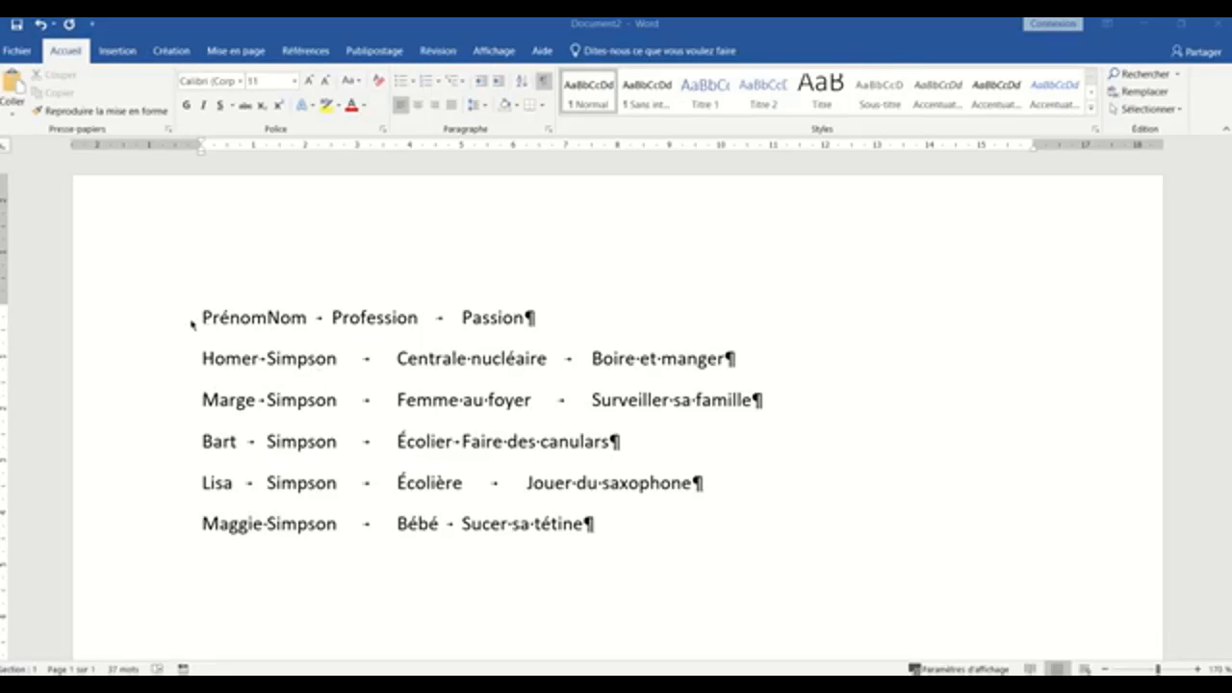
Make the heading line with Prénom, Nom, Profession and Passion bold
left_click(107, 320)
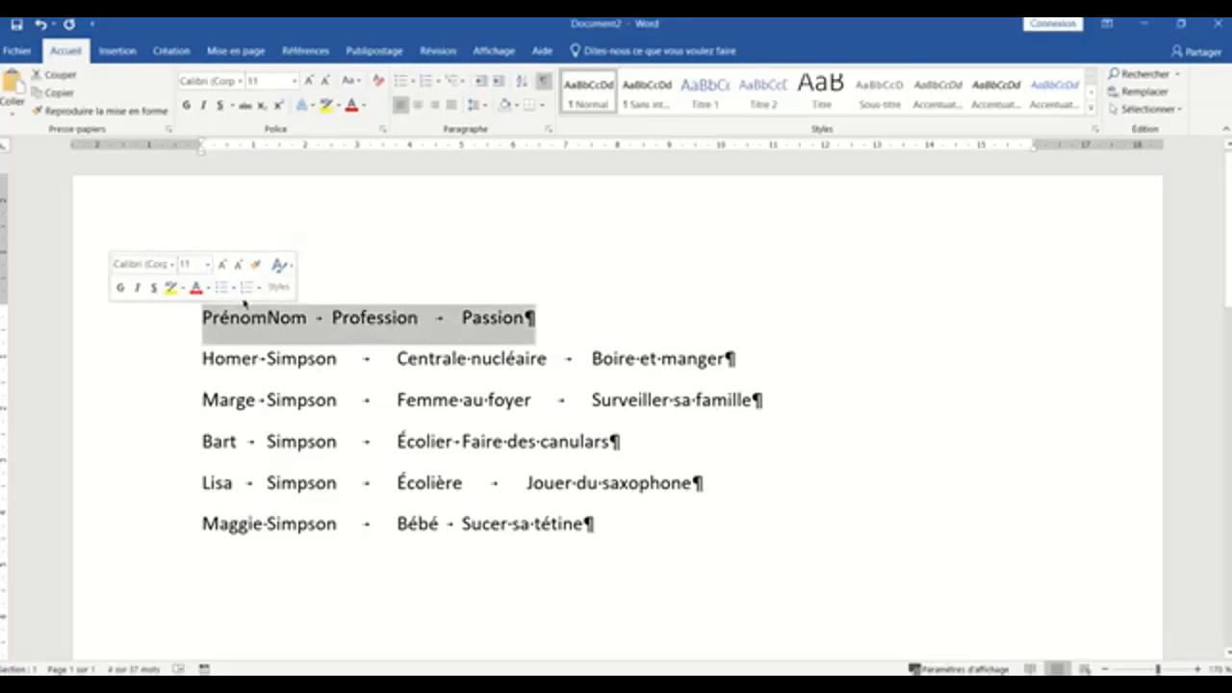
left_click(186, 105)
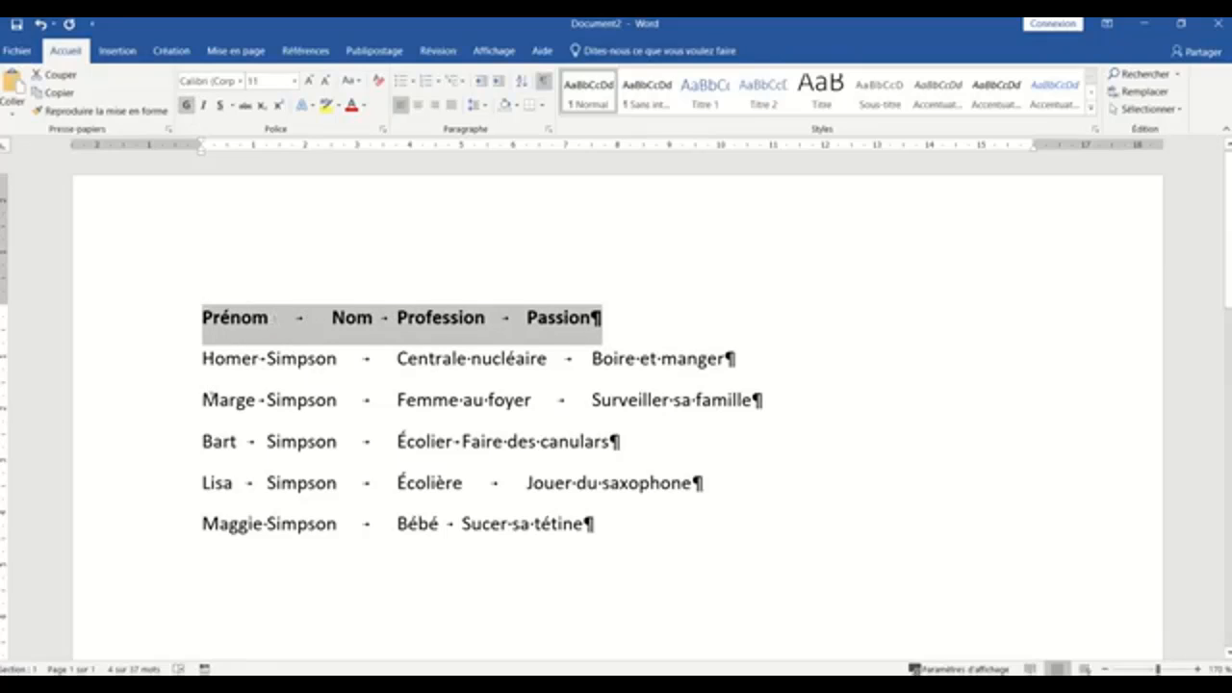
left_click(214, 399)
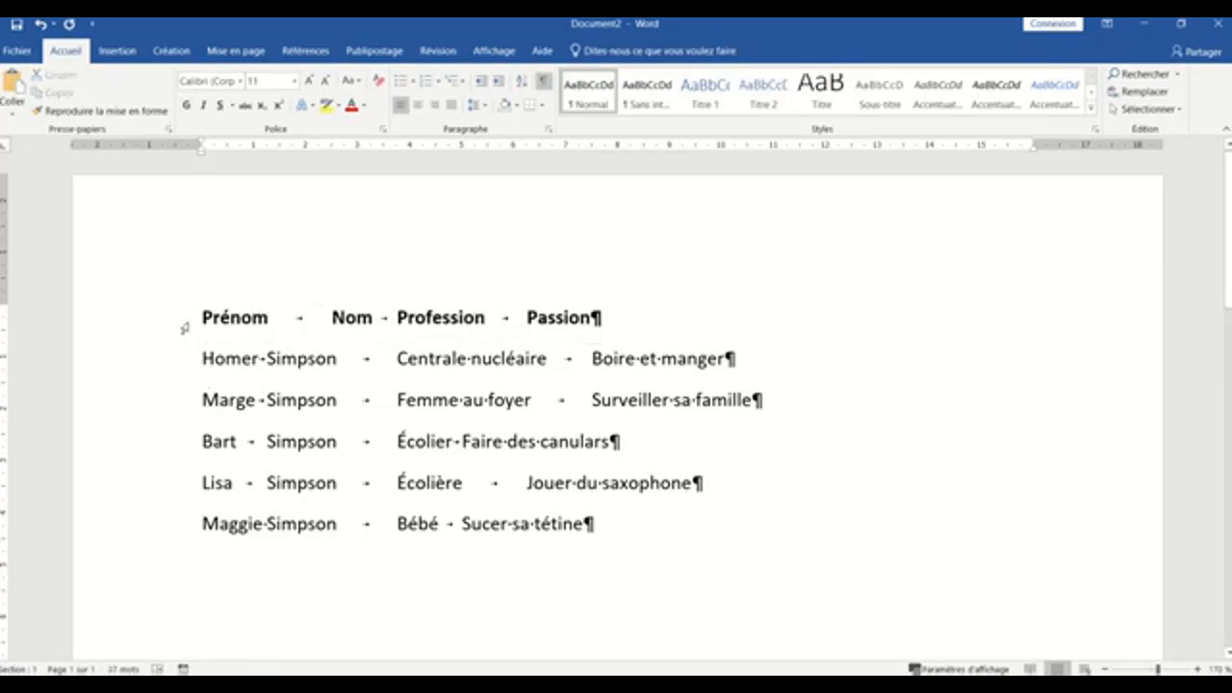
Set a left tab stop at 4 cm and a centred tab stop at 10 cm for all six lines
left_click_drag(184, 328, 181, 524)
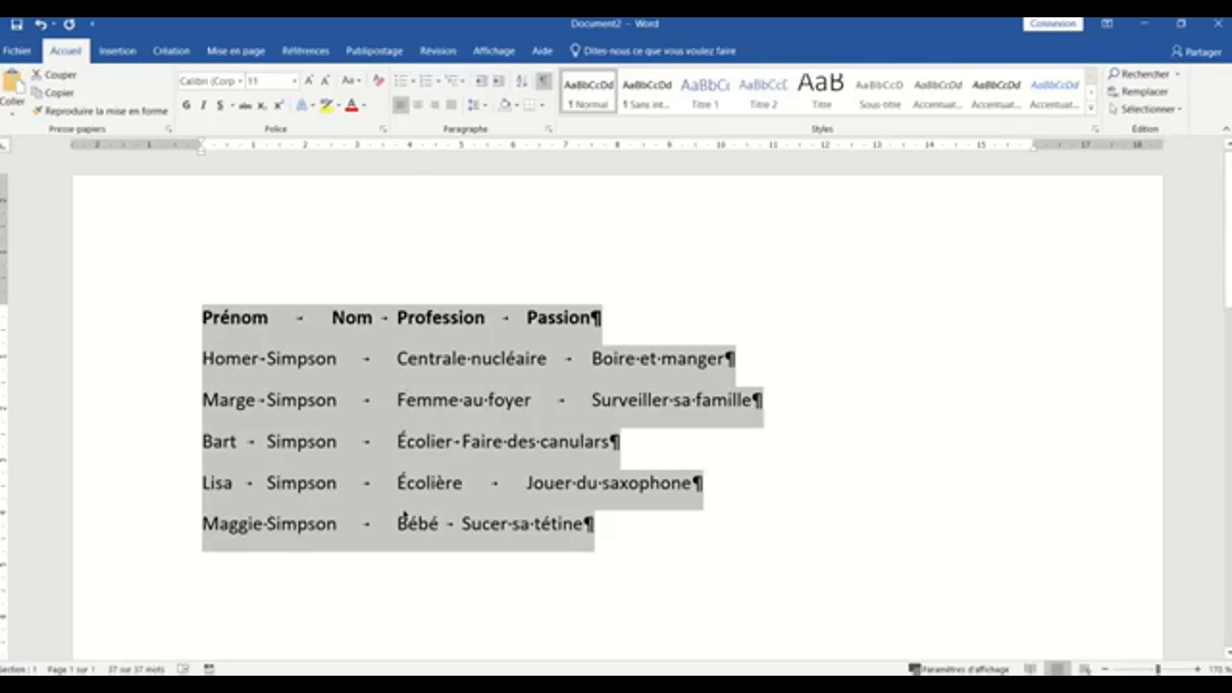
left_click(409, 147)
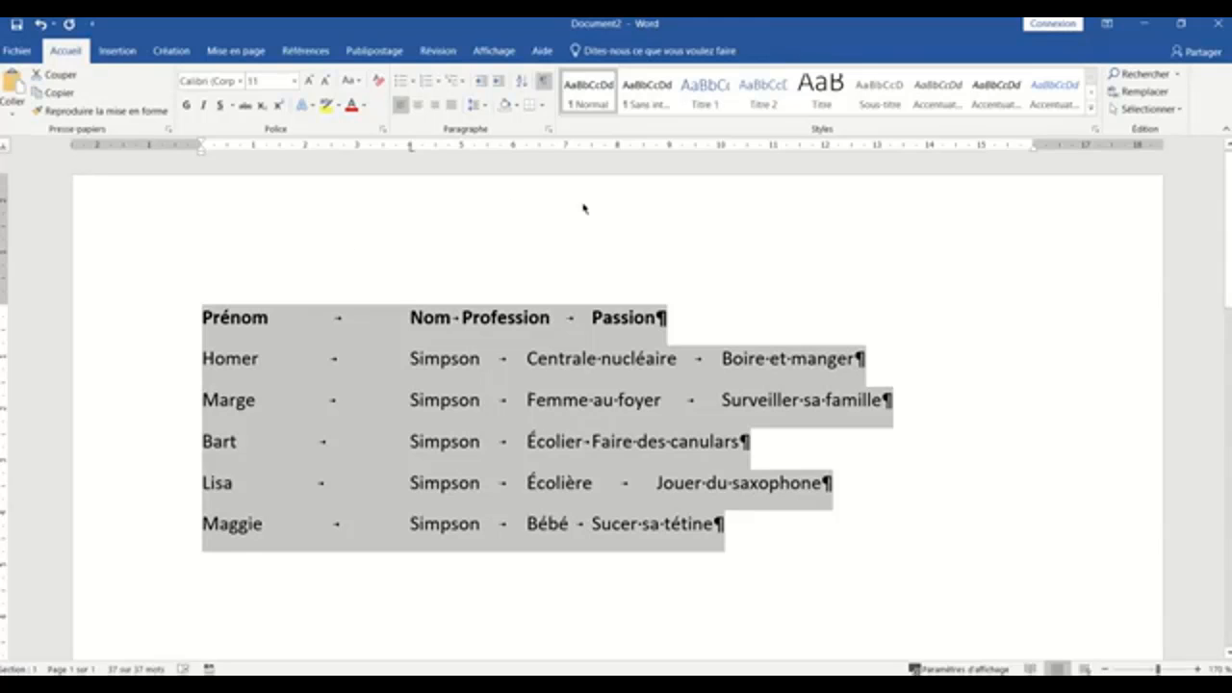
left_click(721, 147)
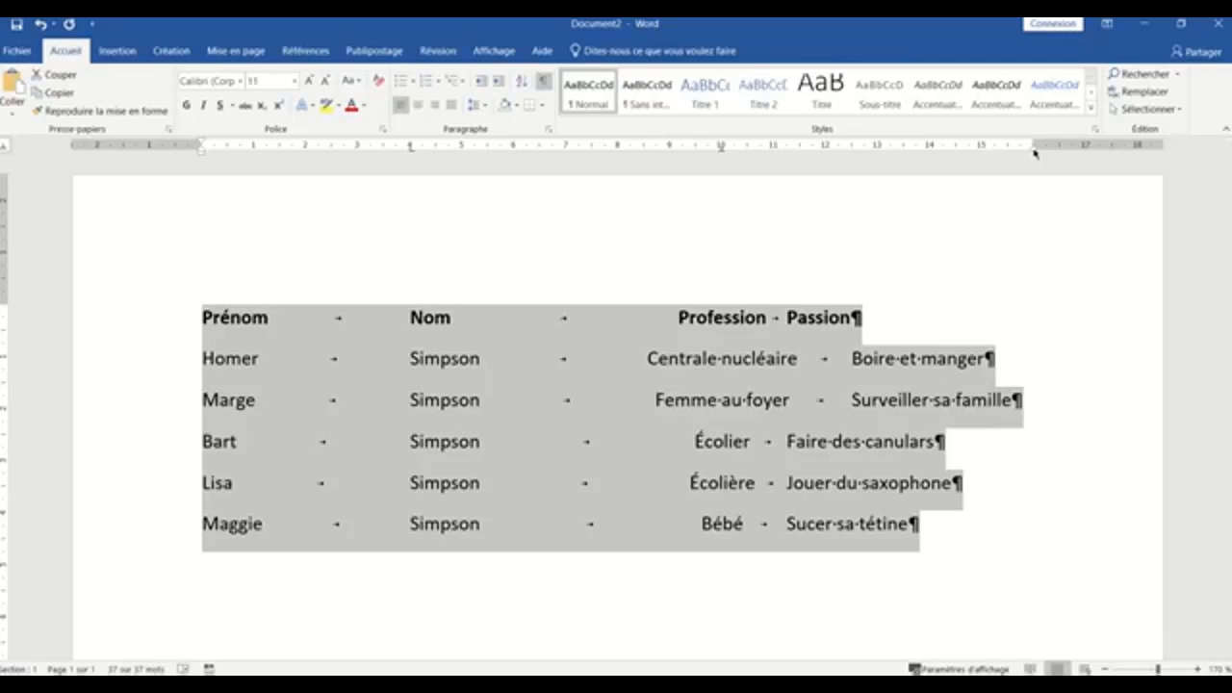
Move the right indent of the selected lines to 17 cm and add a right-aligned tab stop at 16 cm
left_click_drag(1034, 155, 1084, 152)
mouse_move(1035, 143)
left_mouse_down()
mouse_move(1138, 150)
mouse_move(1090, 151)
left_mouse_up()
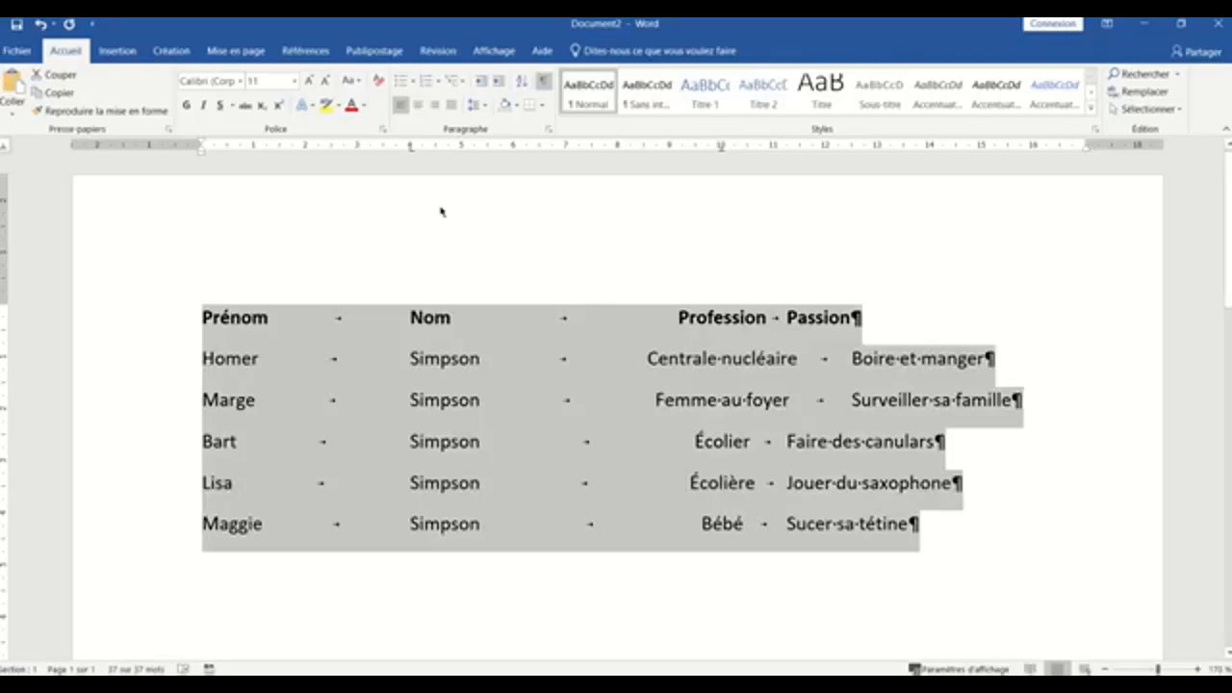
left_click(4, 152)
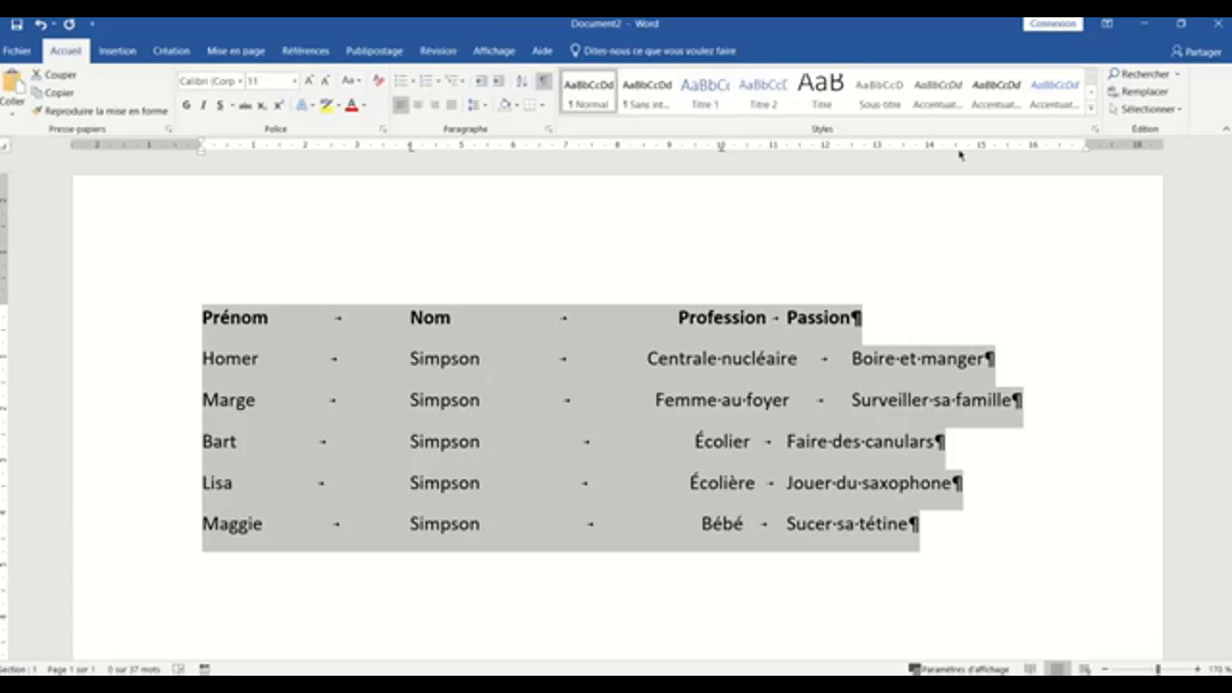
left_click(1032, 147)
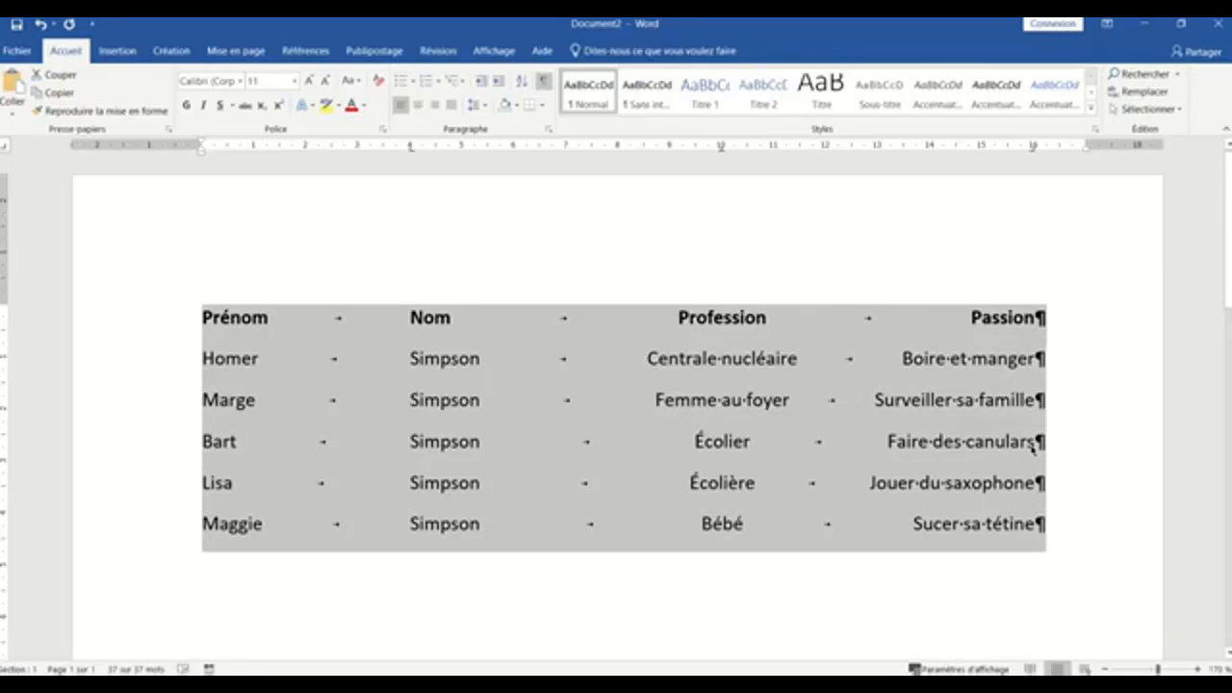
Try an extra tab after the first name in the first row below the headings, and remove it
left_click(326, 358)
key("Tab")
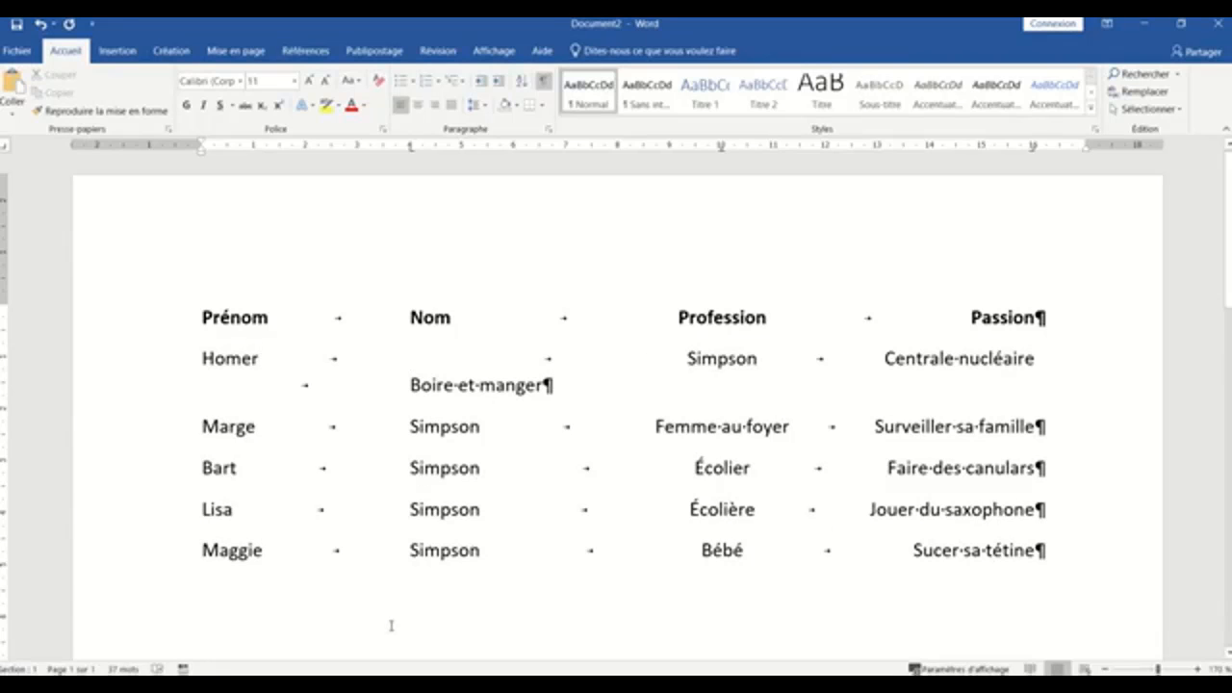
key("BackSpace")
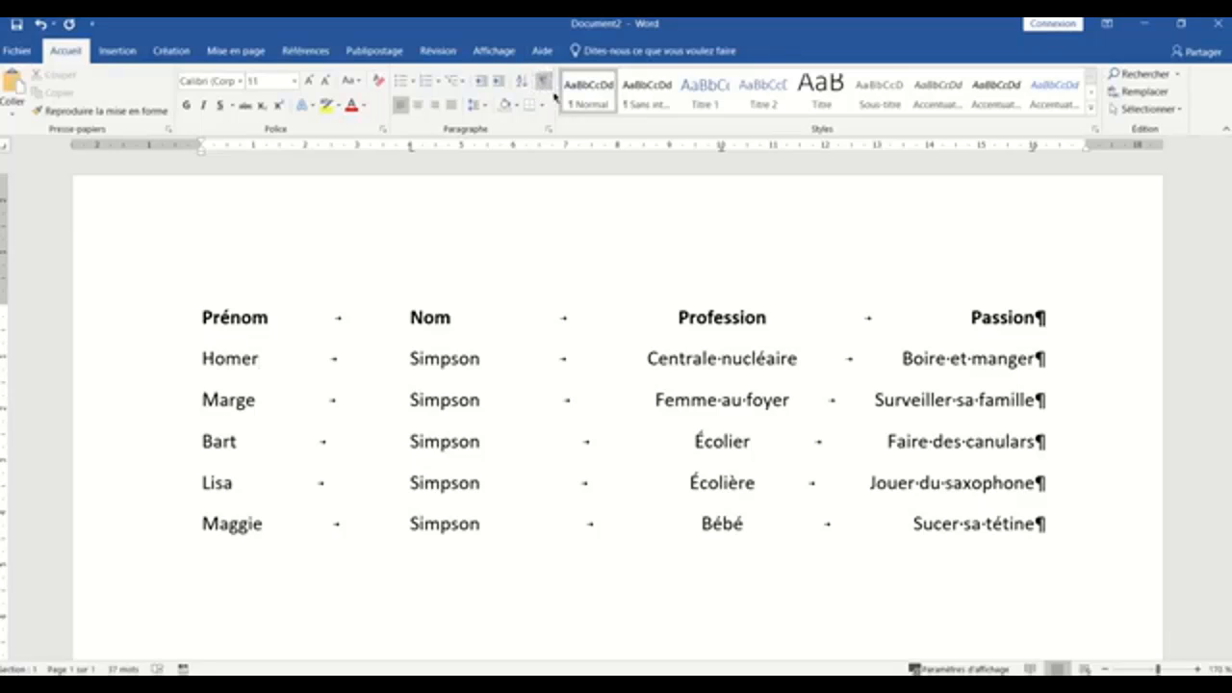
Hide the formatting marks and show them again
left_click(542, 82)
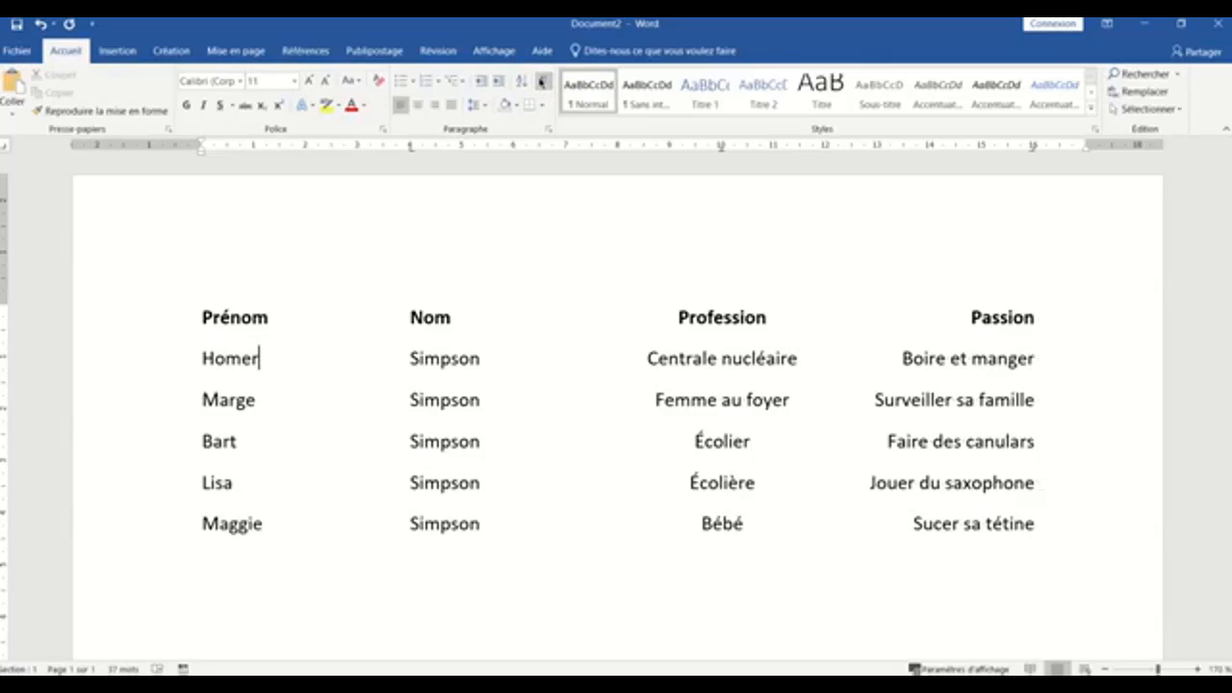
left_click(542, 82)
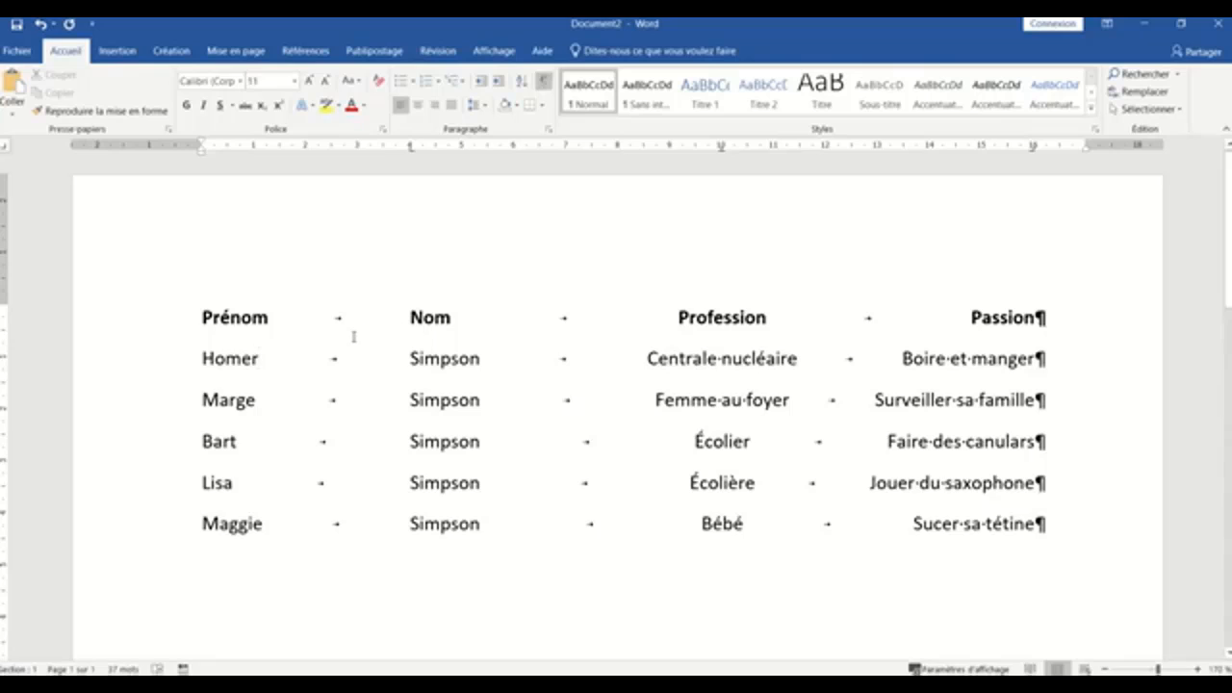
Try two extra tabs after the first name in the first row below the headings, and remove both
key("Tab")
key("Tab")
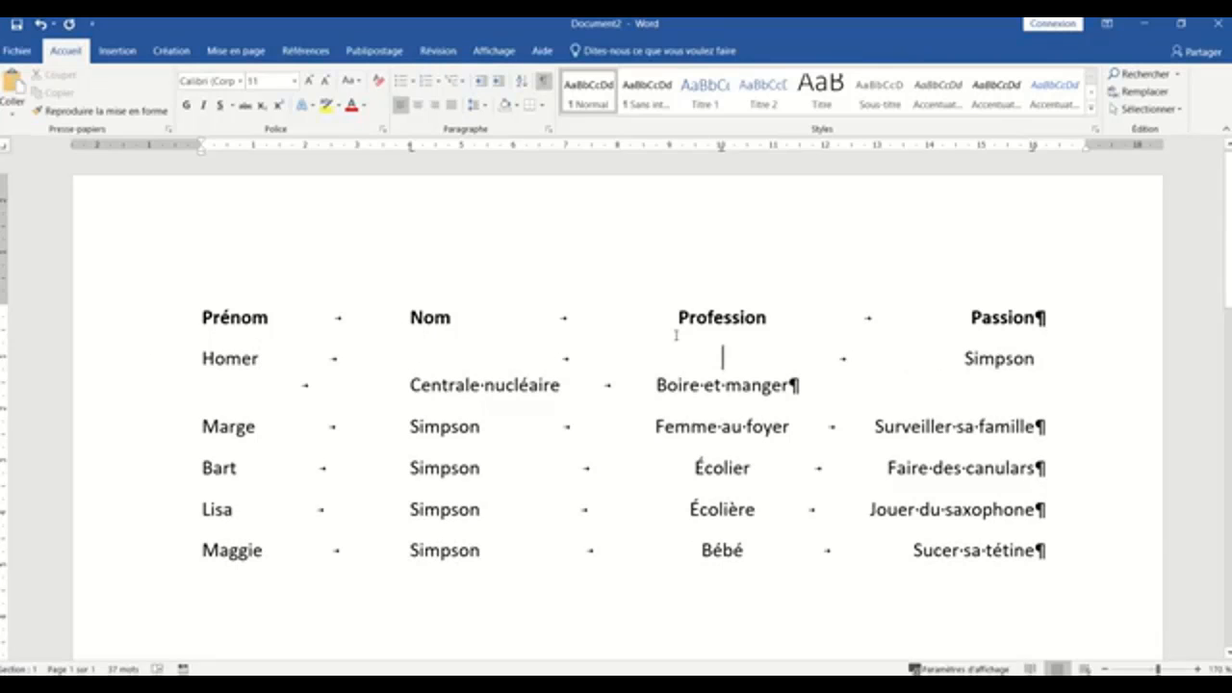
key("BackSpace")
key("BackSpace")
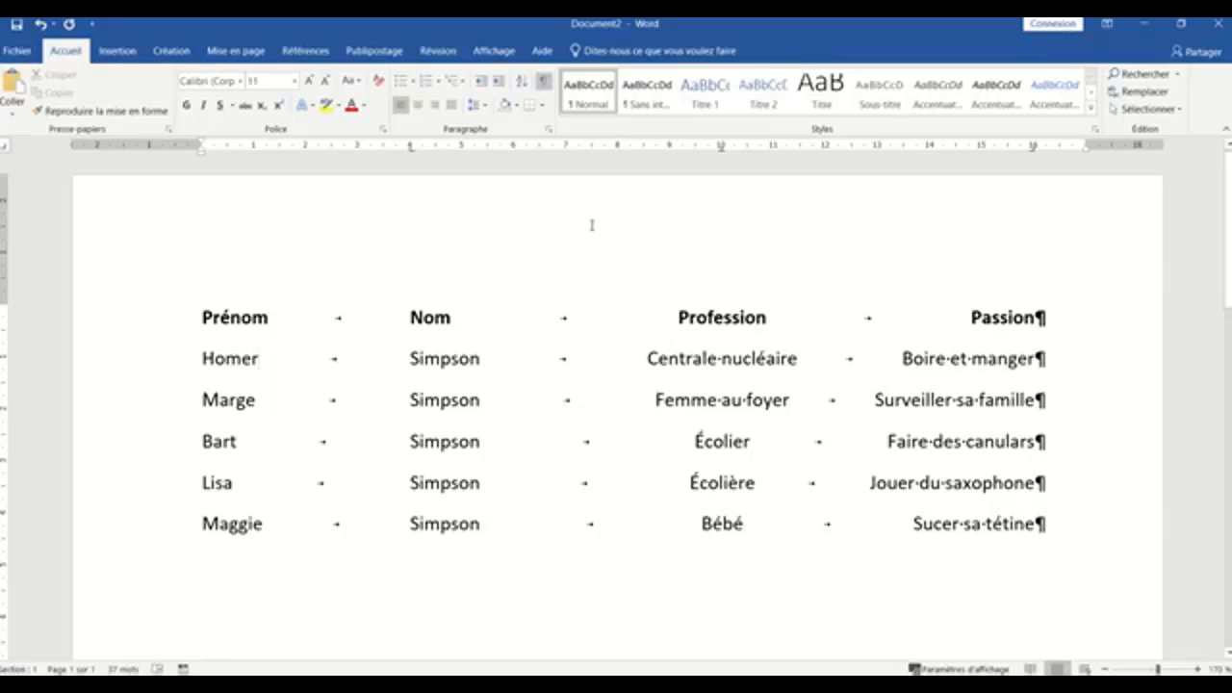
Start saving the document as a new file and go to the Documents > TIC1 > Word folder
left_click(19, 53)
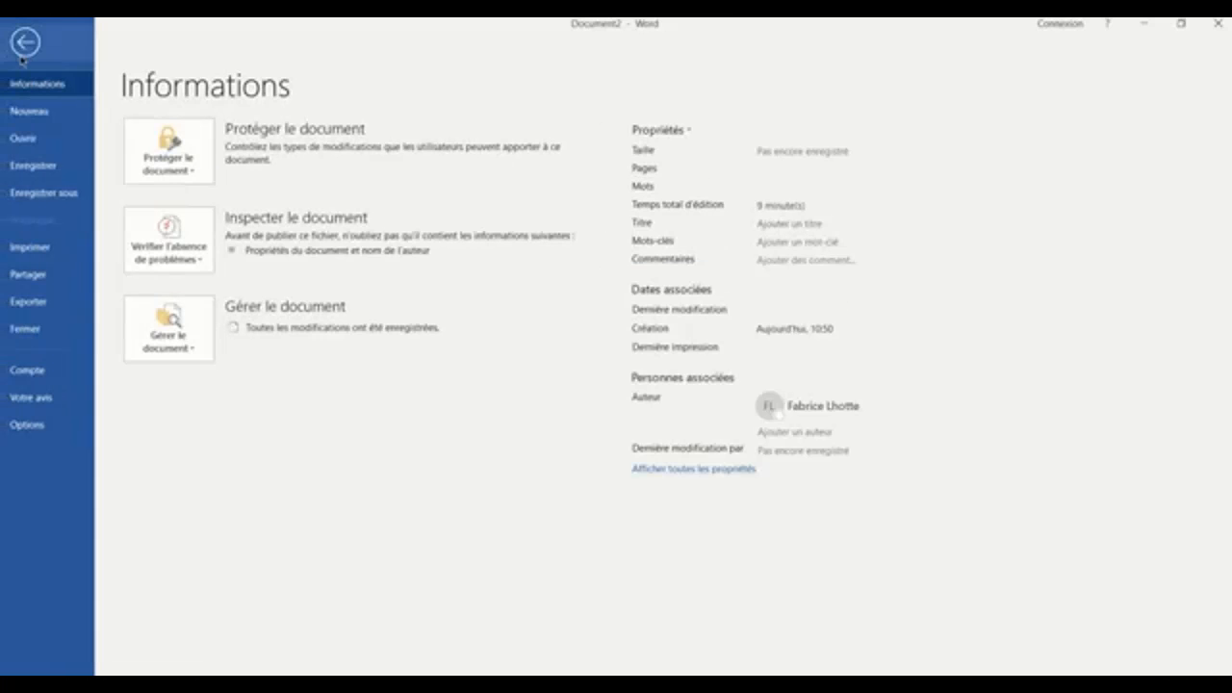
left_click(52, 192)
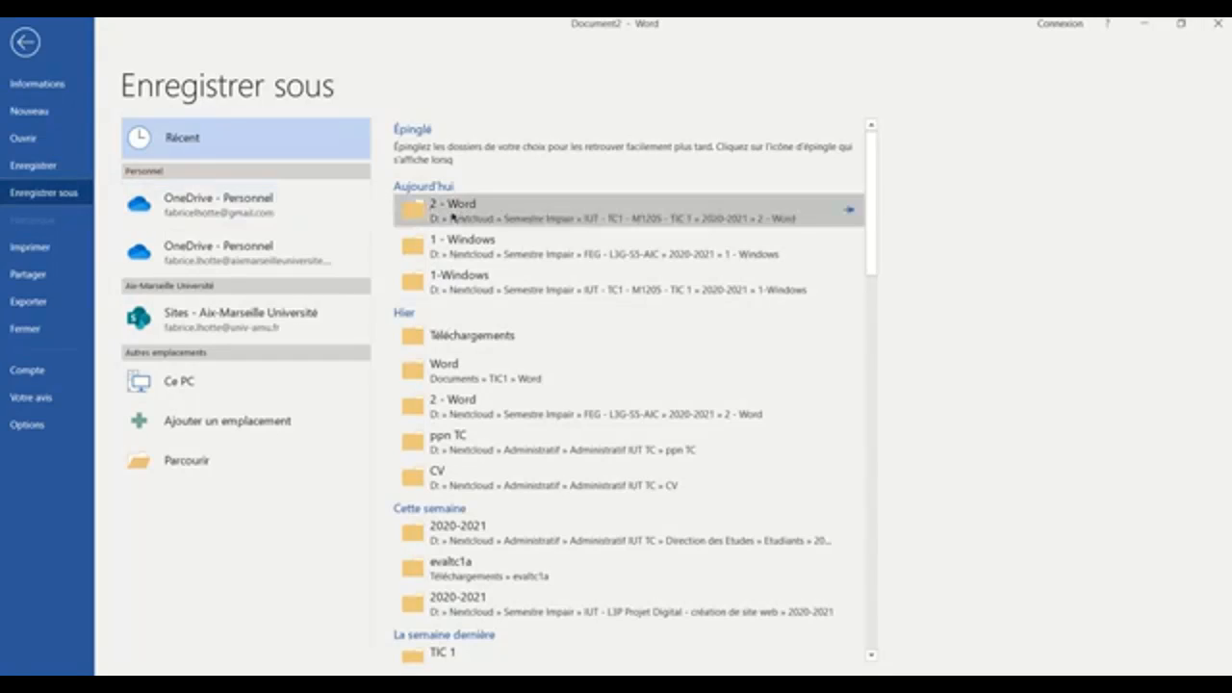
left_click(269, 466)
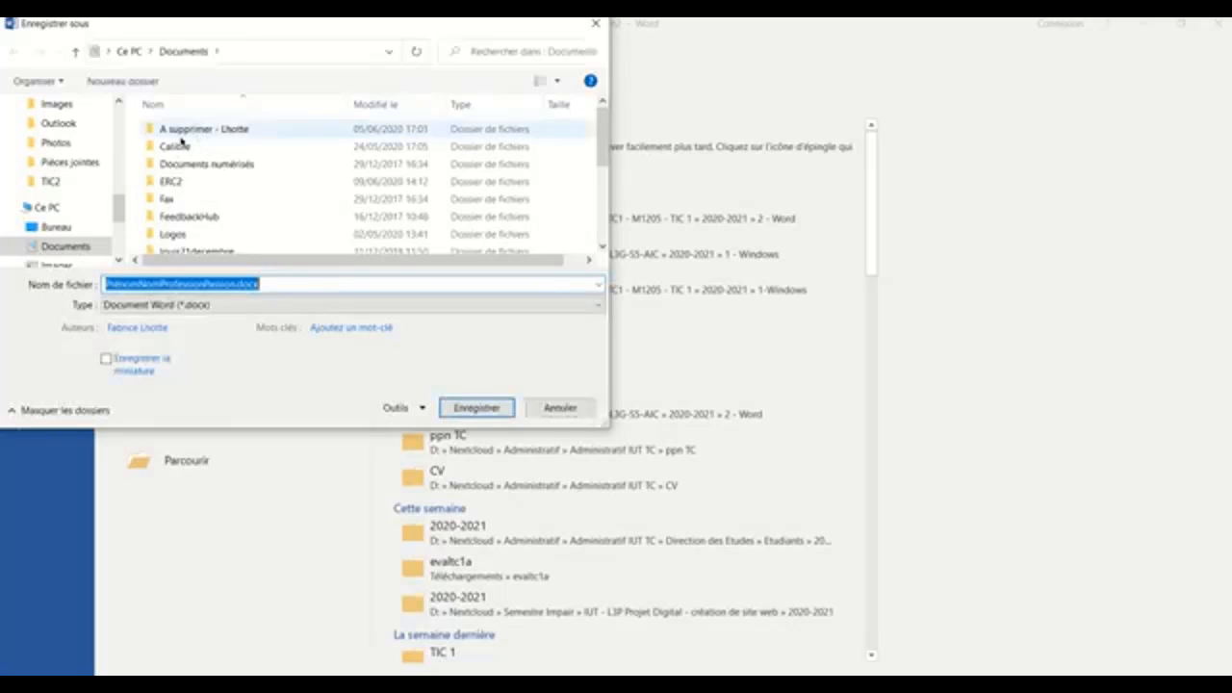
scroll(115, 144, "up", 3)
scroll(116, 145, "up", 3)
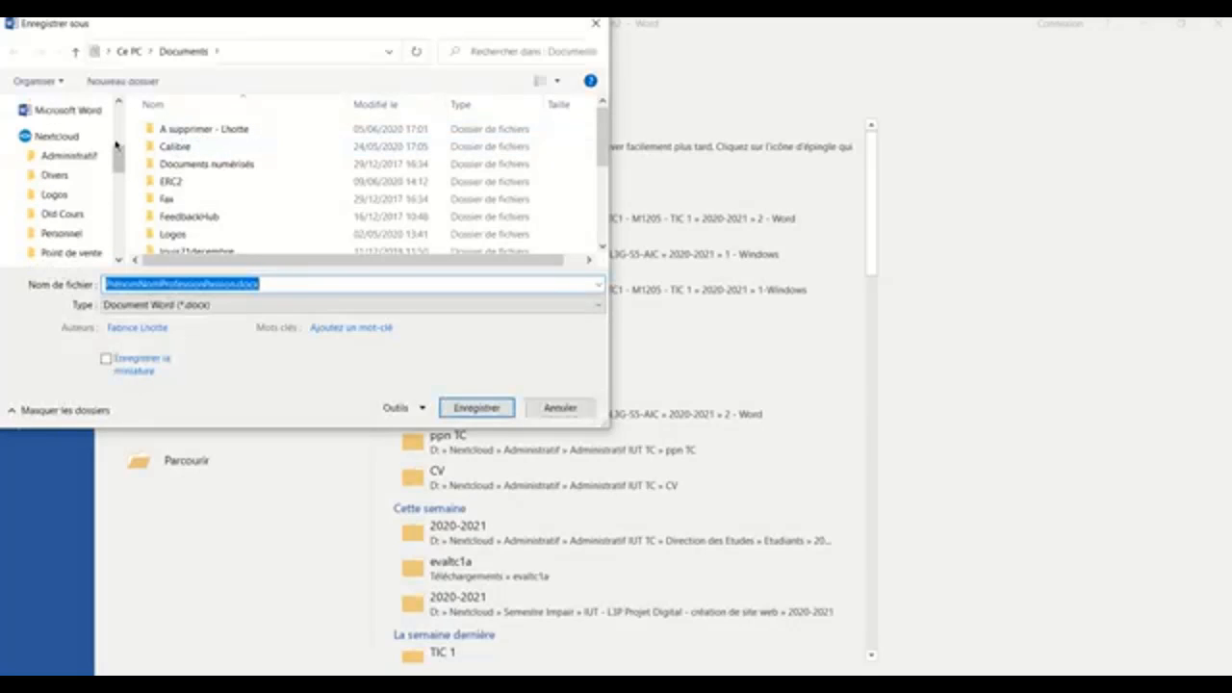
scroll(118, 133, "up", 3)
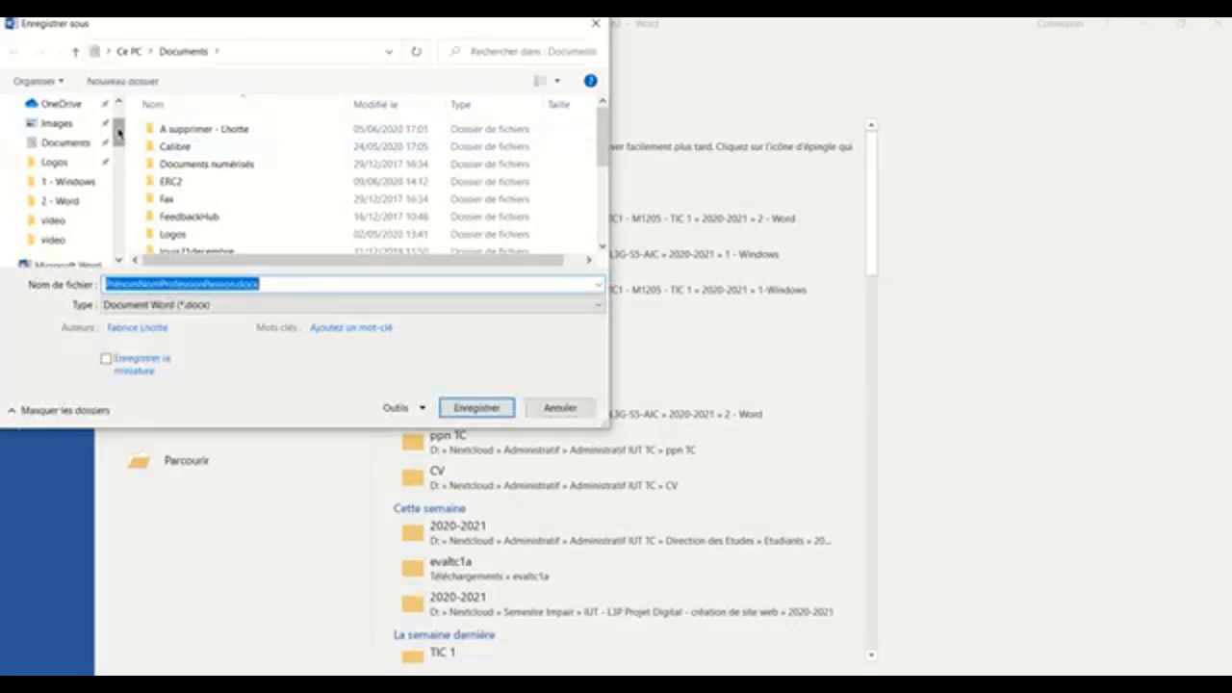
left_click(87, 143)
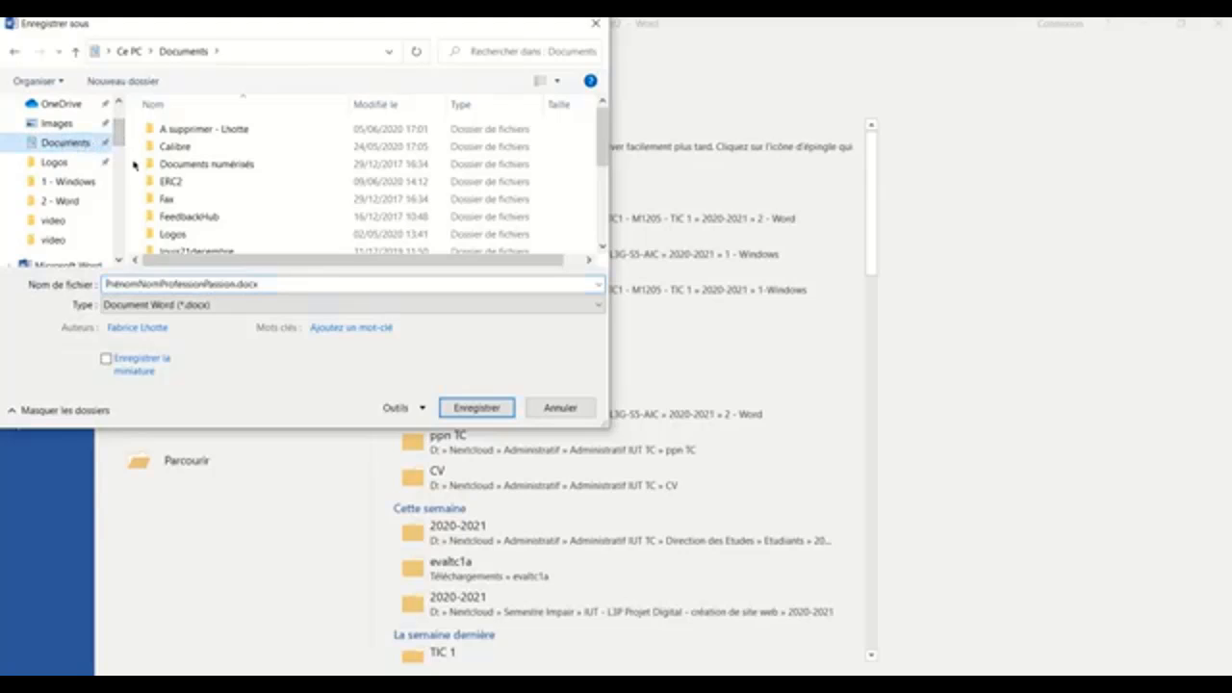
scroll(187, 191, "down", 3)
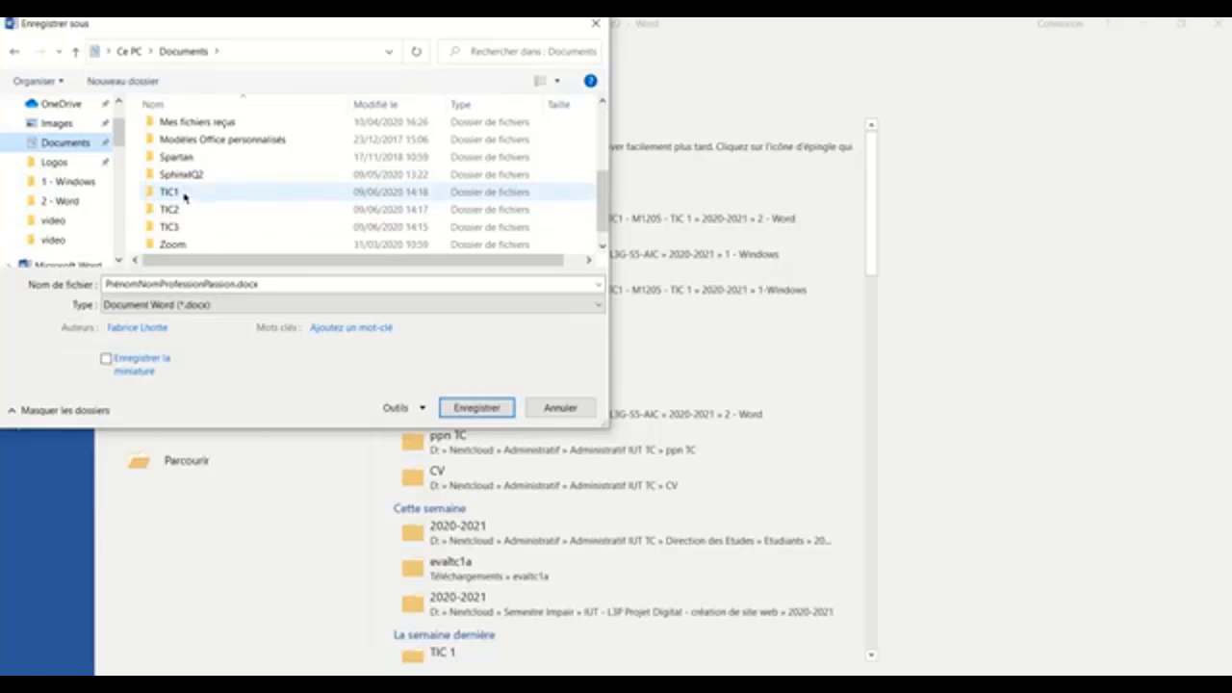
double_click(170, 191)
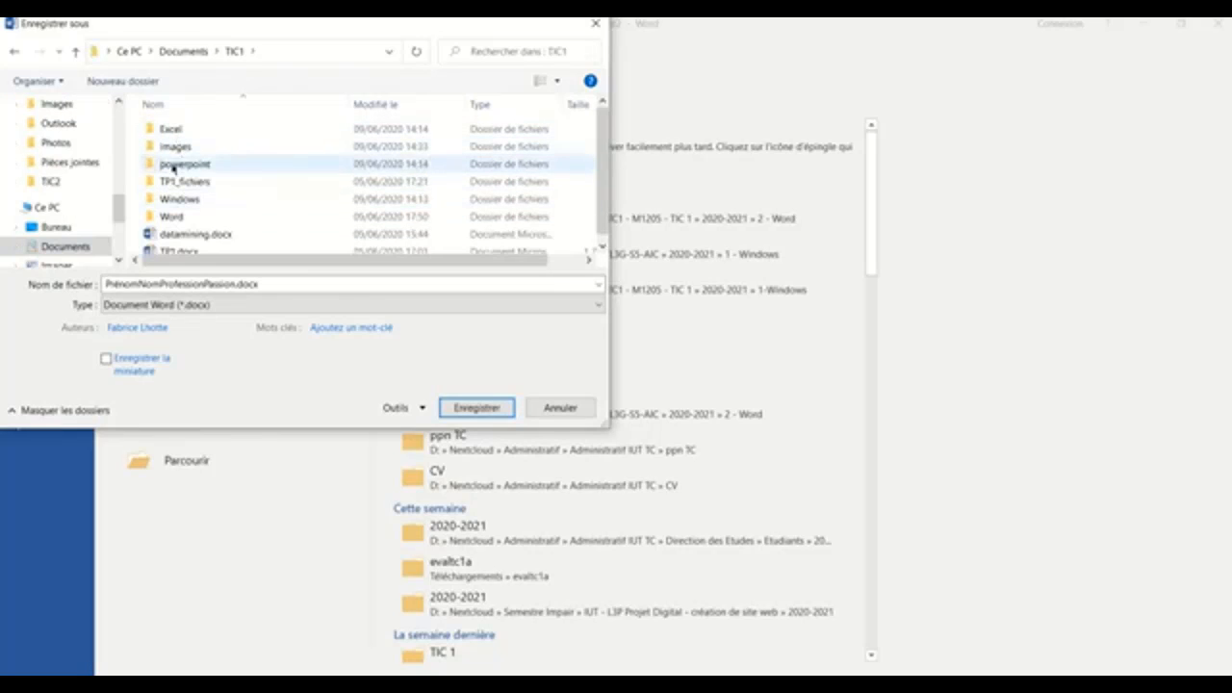
double_click(175, 216)
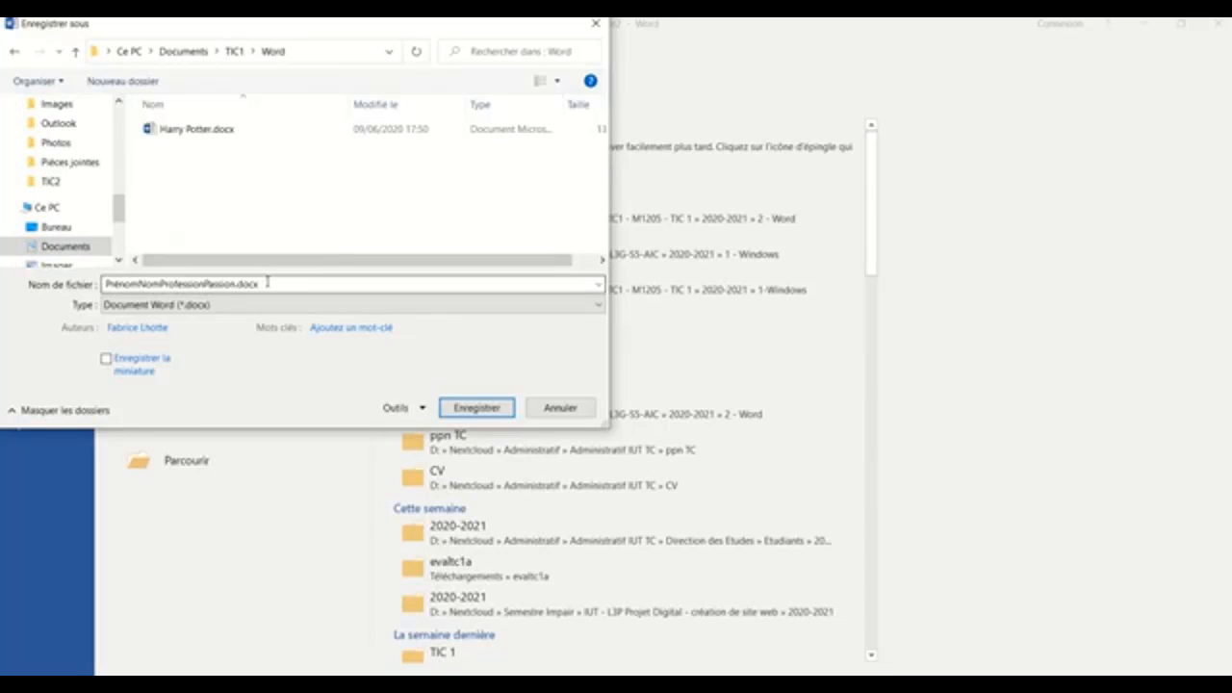
Name the file tabulations and save it as a Word document
left_click_drag(267, 282, 45, 296)
type("tabulations")
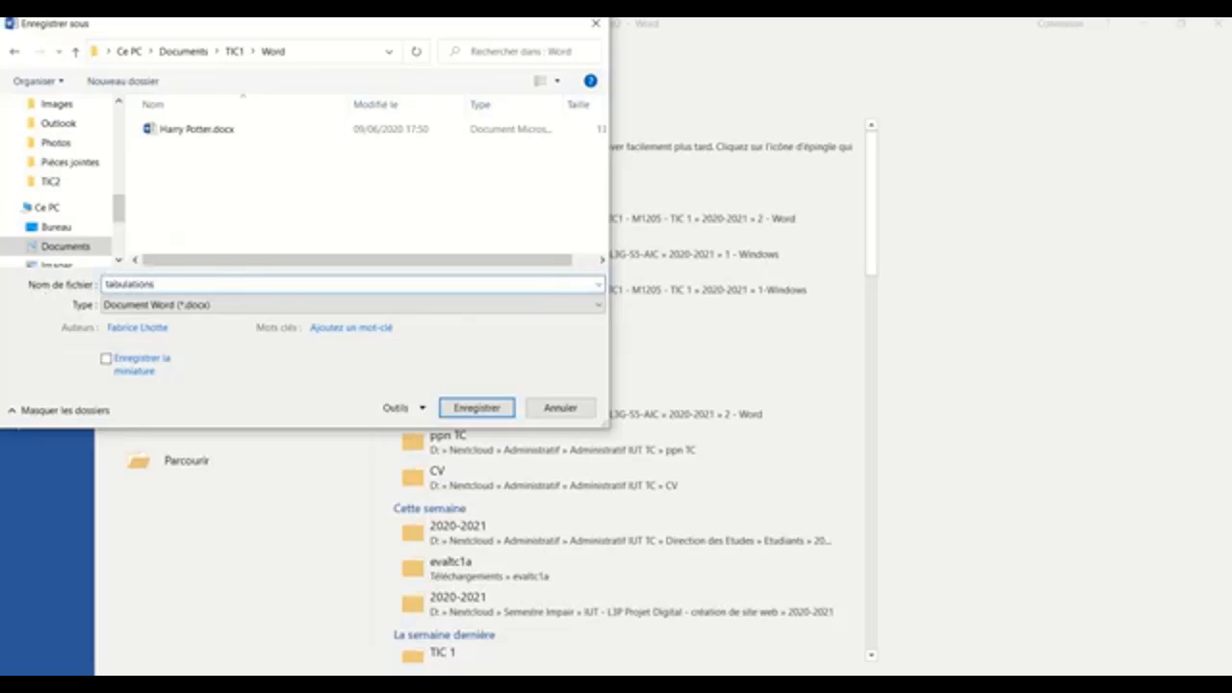
key("Return")
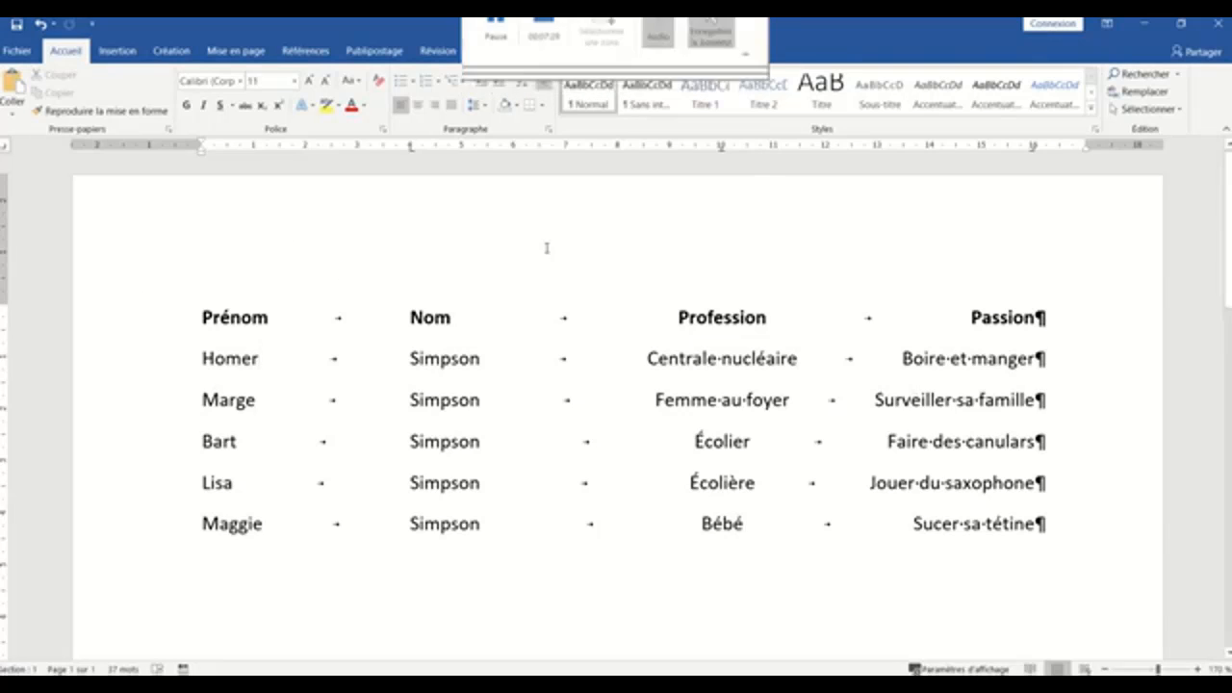
Select all six lines of the list and move the left tab stop of the Nom column to 3 cm
mouse_move(673, 5)
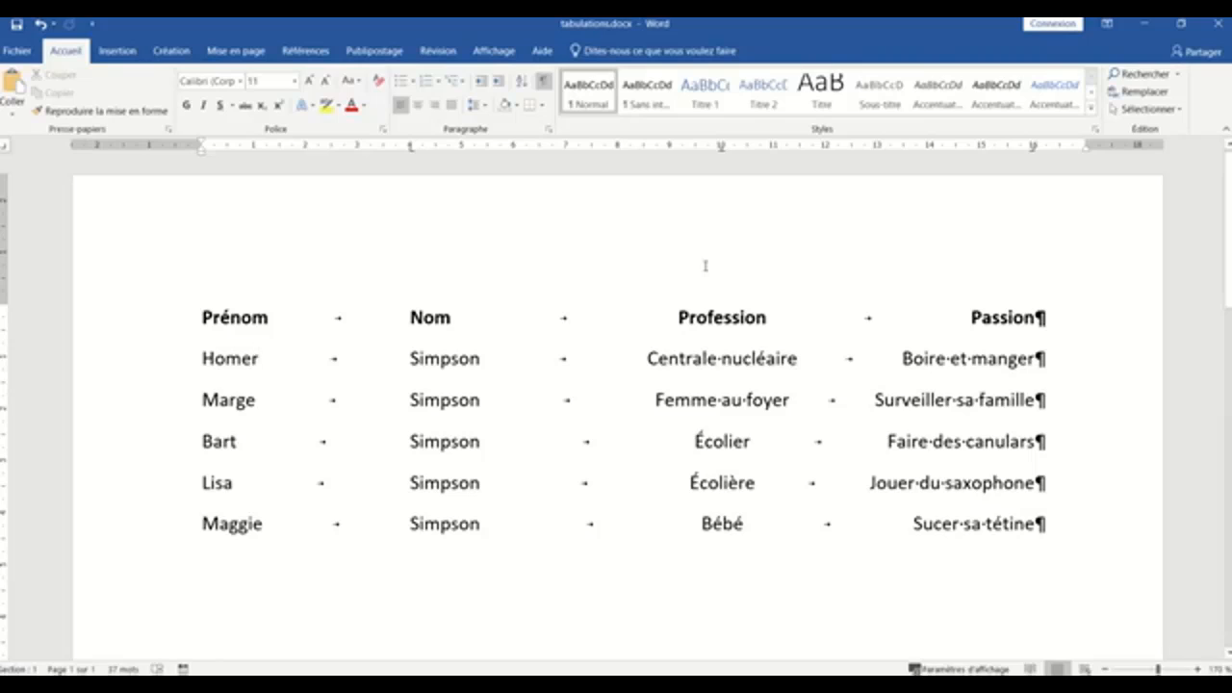
left_click(164, 324)
left_click_drag(149, 382, 144, 519)
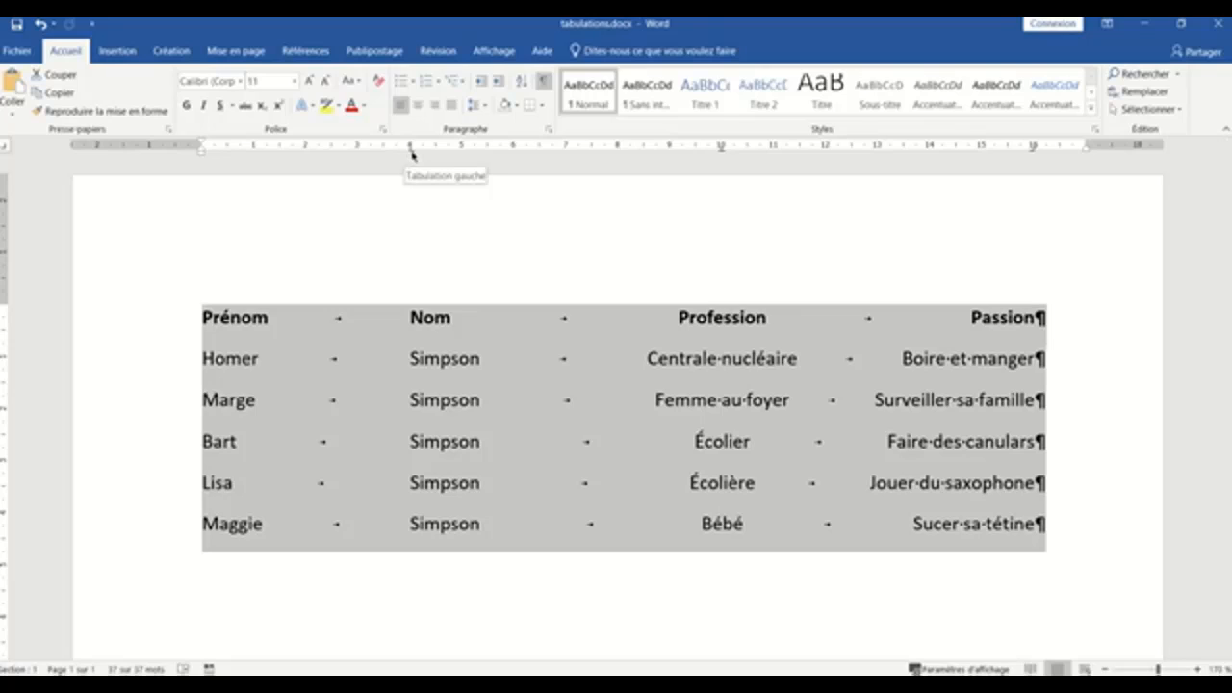
left_click_drag(410, 151, 356, 151)
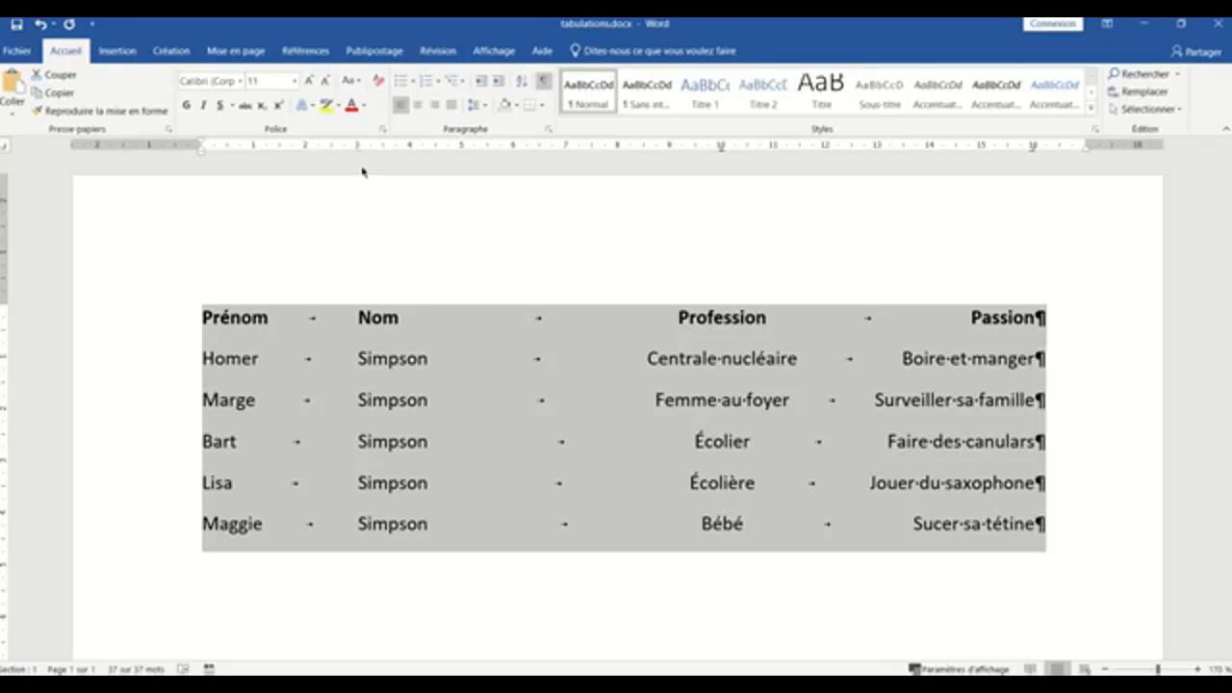
Remove the left tab stop at 3 cm from the selected lines and put it back
left_click_drag(358, 152, 359, 194)
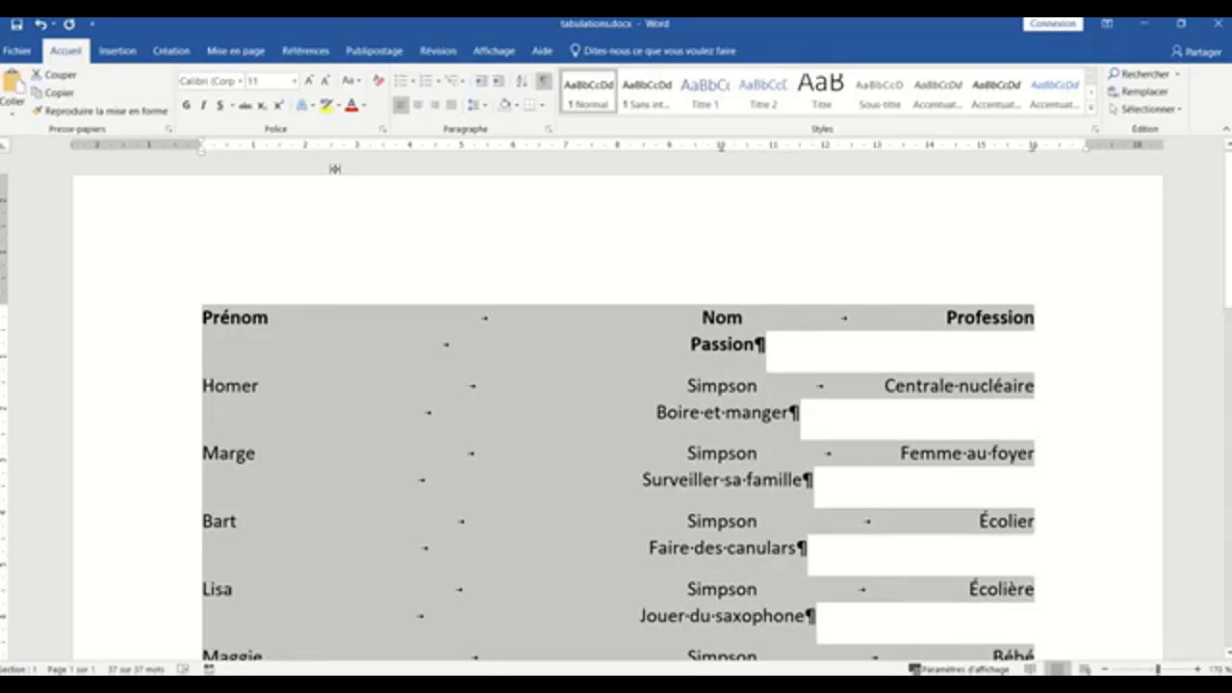
left_click(358, 149)
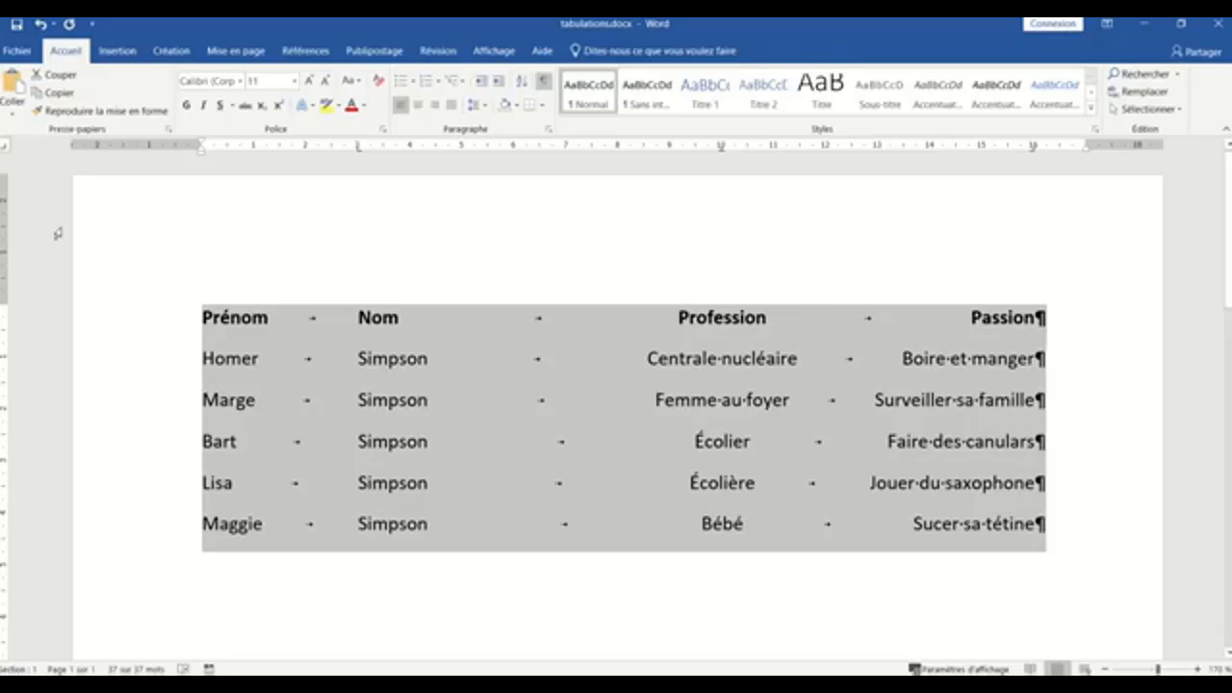
Cycle through the tab stop types available beside the ruler
left_click(5, 146)
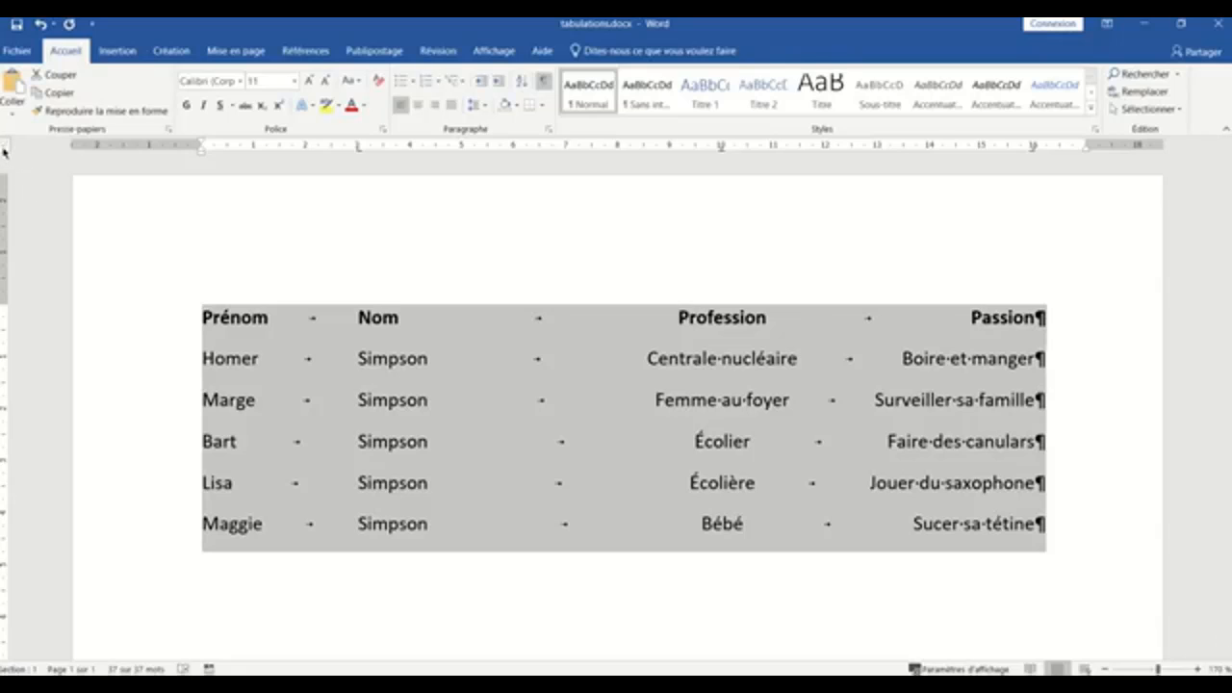
left_click(5, 146)
left_click(6, 154)
left_click(6, 154)
left_click(6, 154)
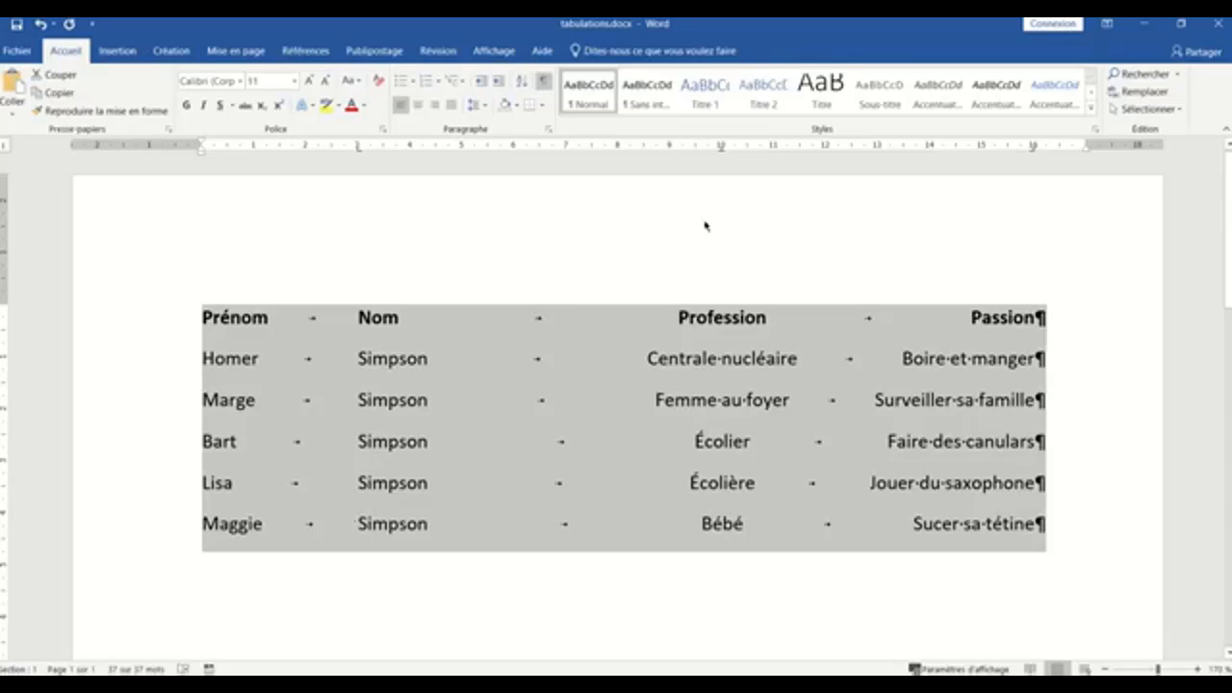
Move the centred tab stop to 7 cm and the right-aligned tab stop to 12 cm for the selected lines
left_click_drag(723, 152, 563, 152)
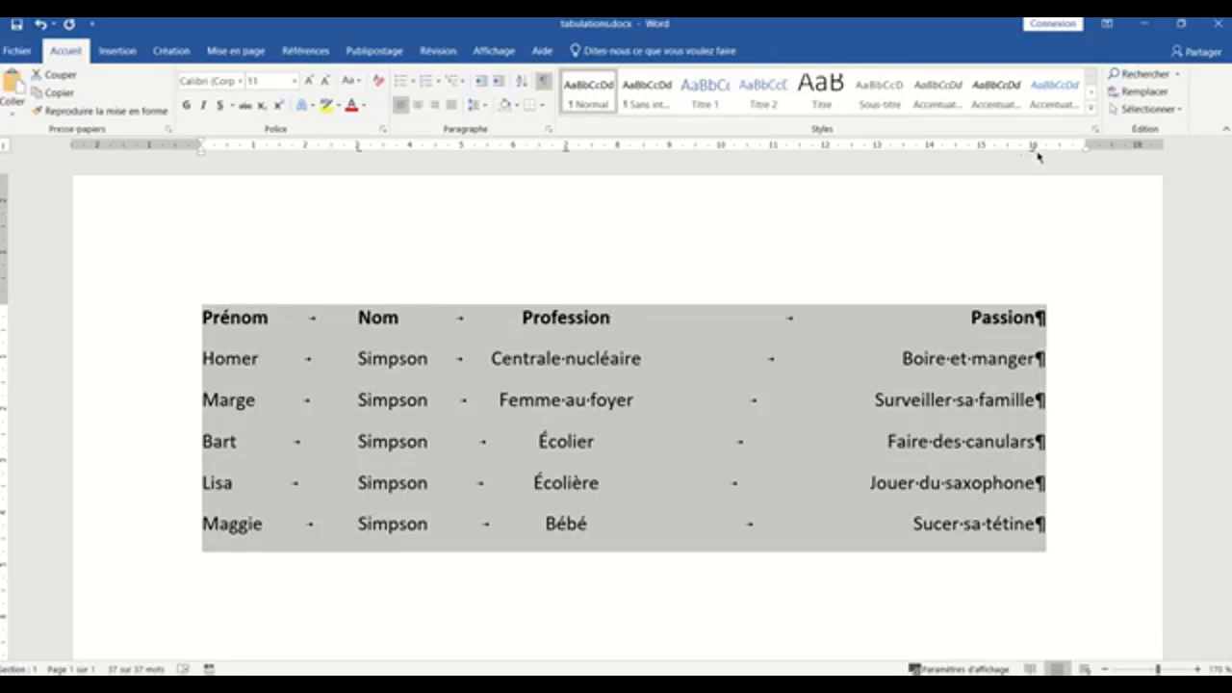
left_click_drag(1034, 153, 825, 159)
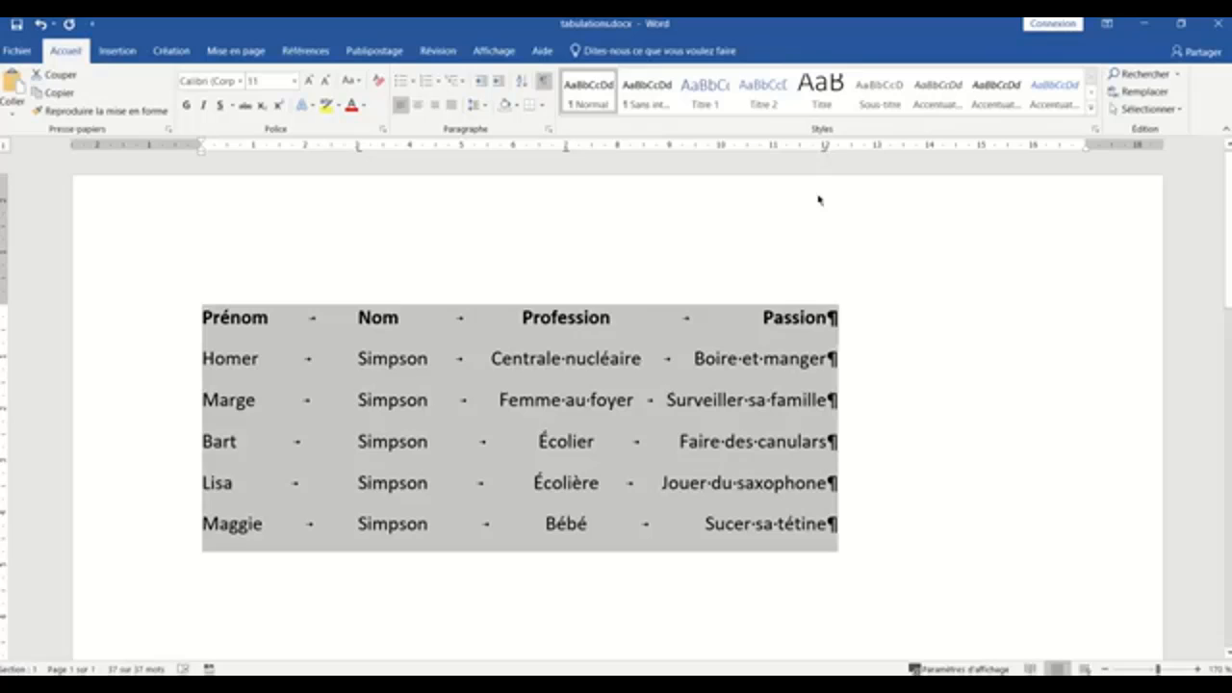
Change the alignment of the 12 cm tab stop to Centré for the selected lines
double_click(825, 147)
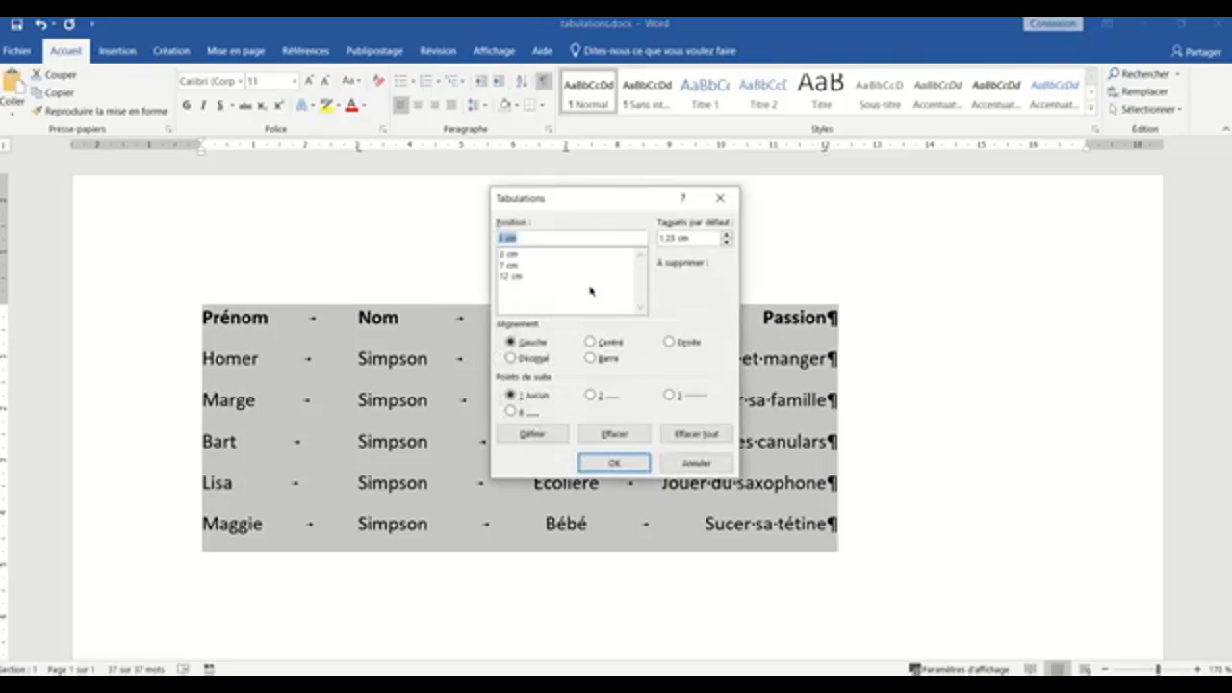
left_click(524, 278)
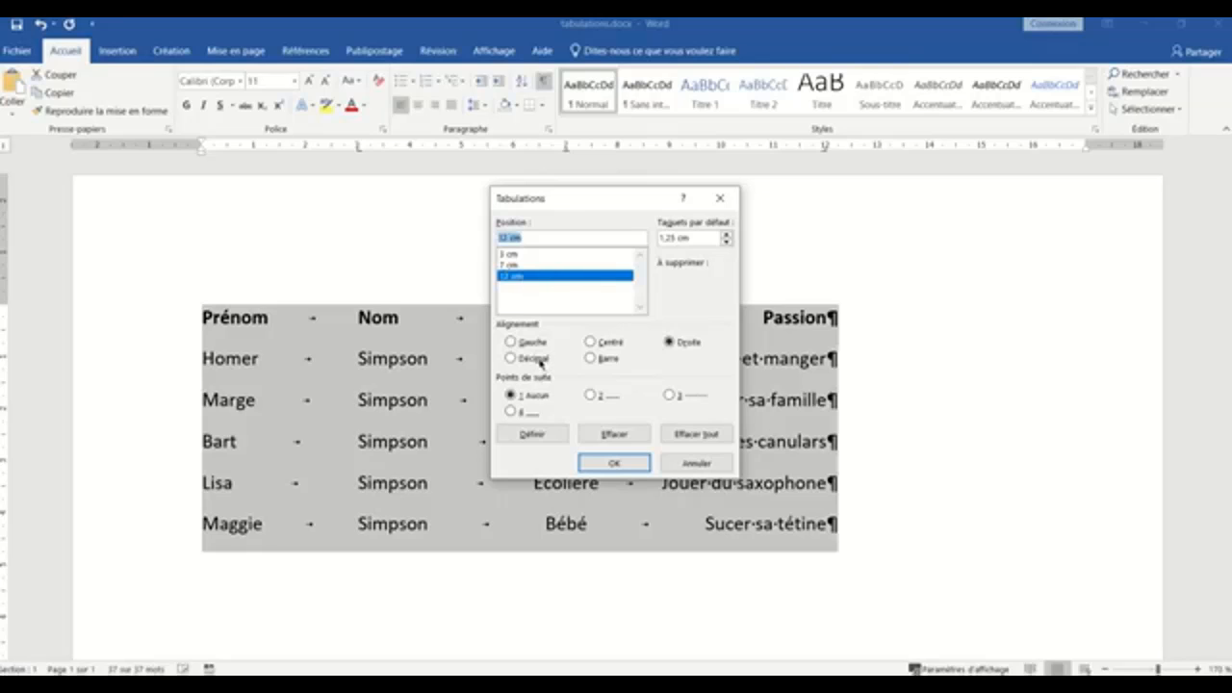
left_click(604, 343)
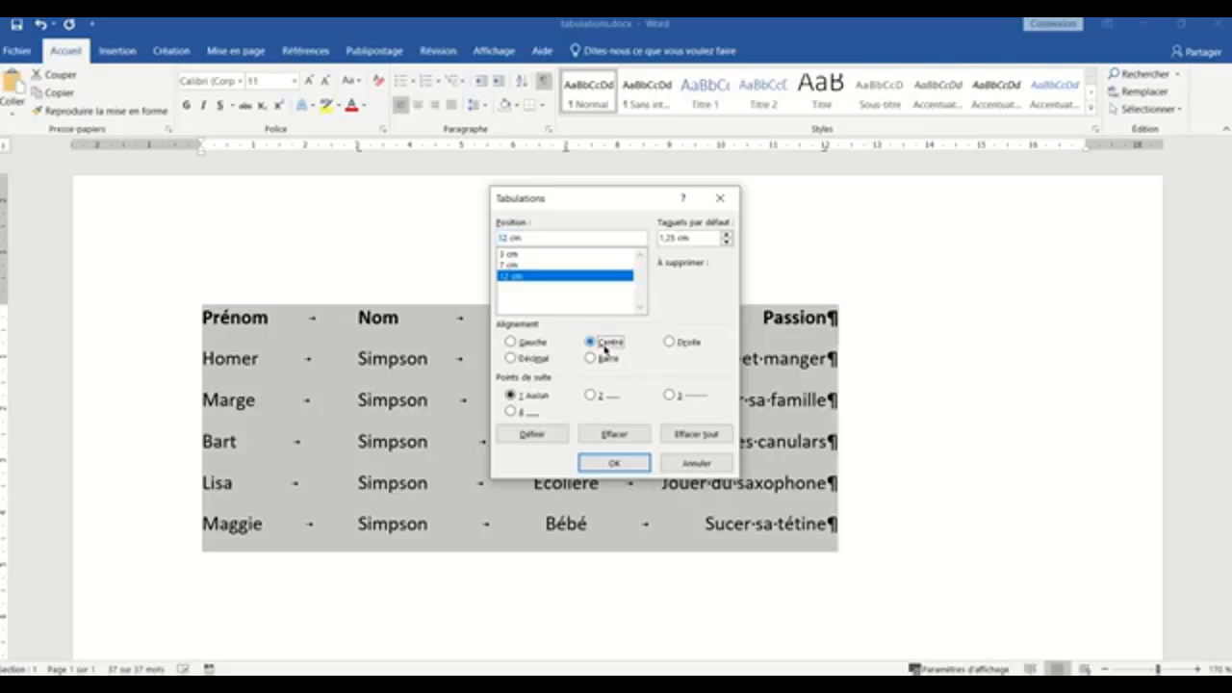
left_click(614, 464)
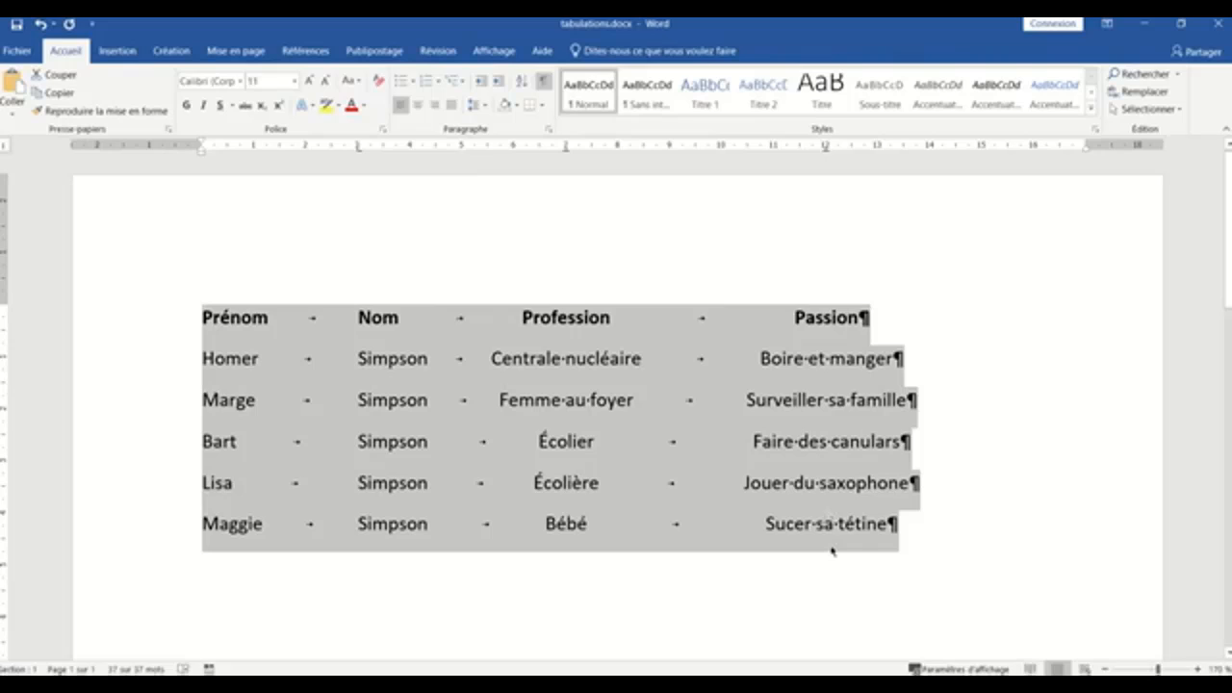
Add a tab and the heading Poids after Passion in the heading line
left_click(863, 318)
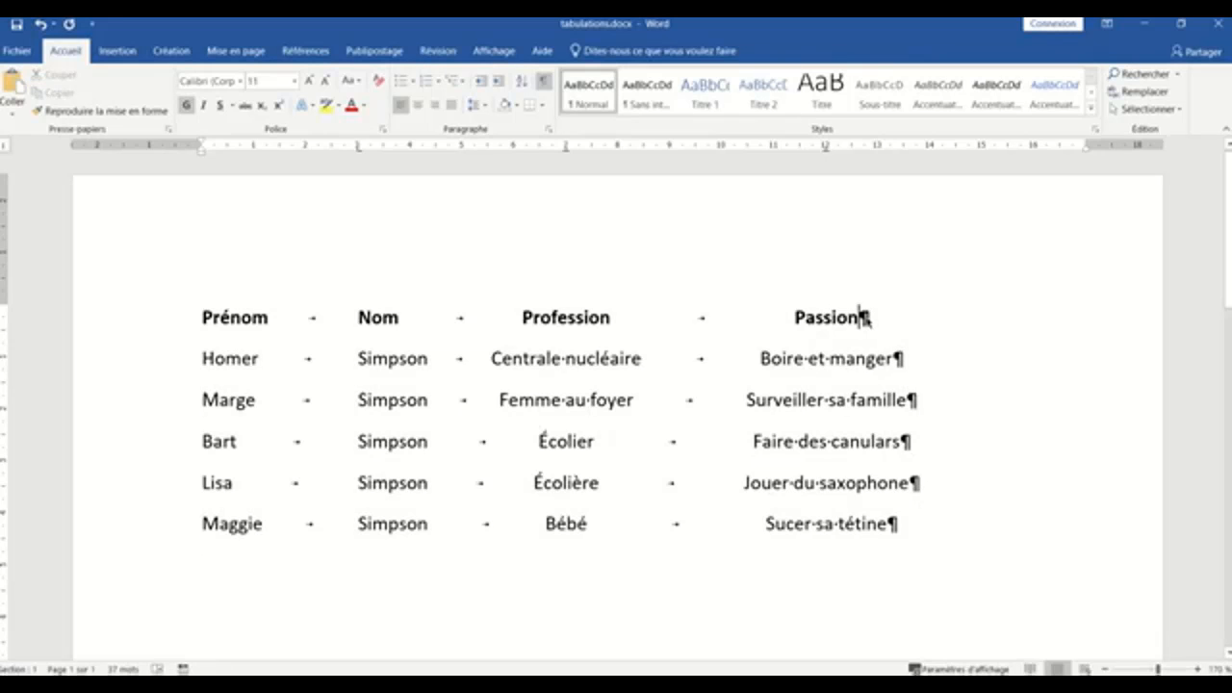
key("Tab")
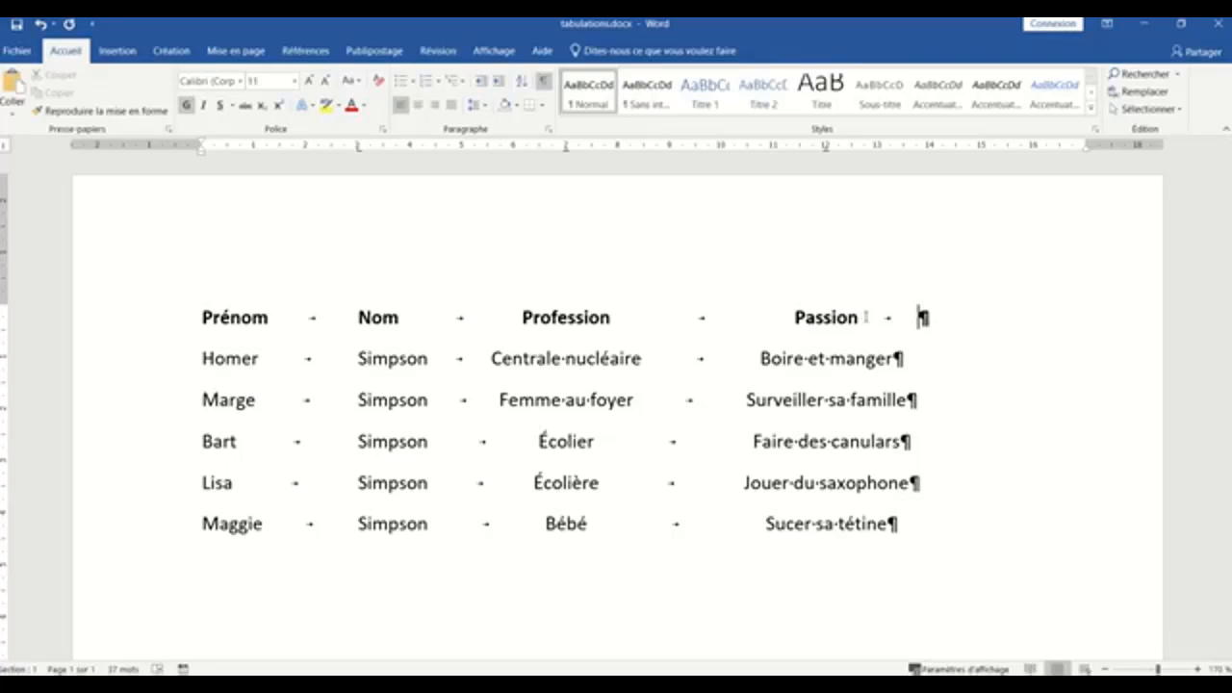
type("Poids")
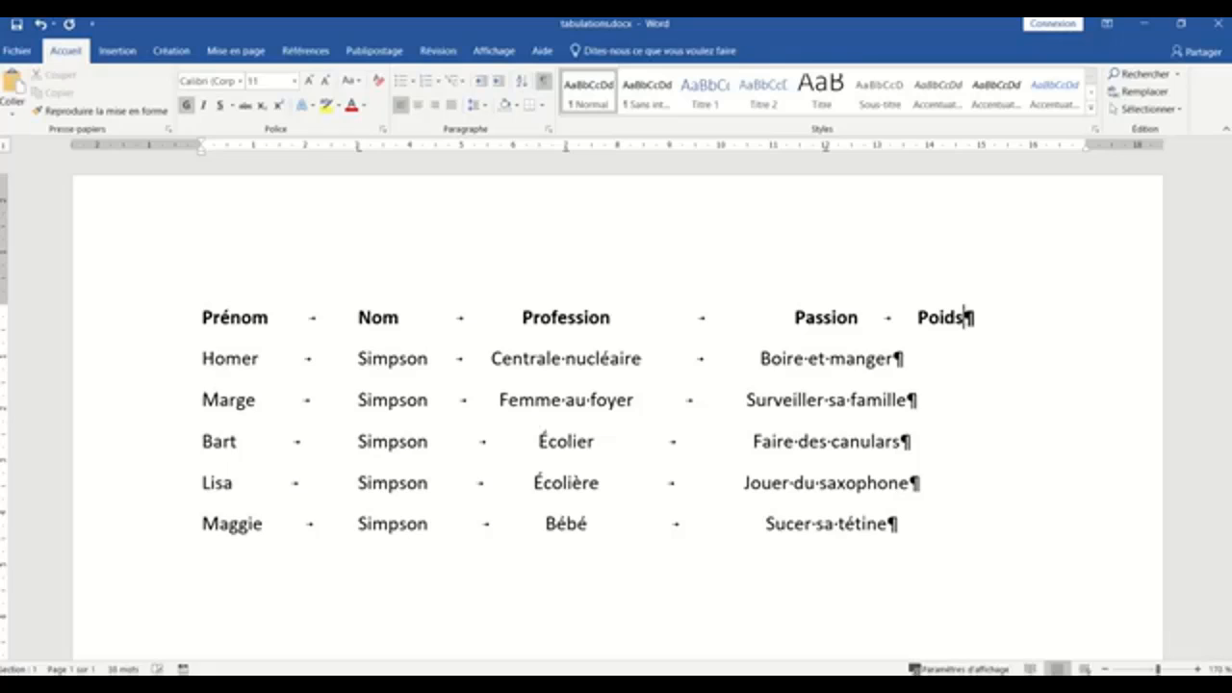
Add a tab and the weights 95.5 and 65.70 at the end of the first and second rows below the headings
left_click(893, 358)
key("Tab")
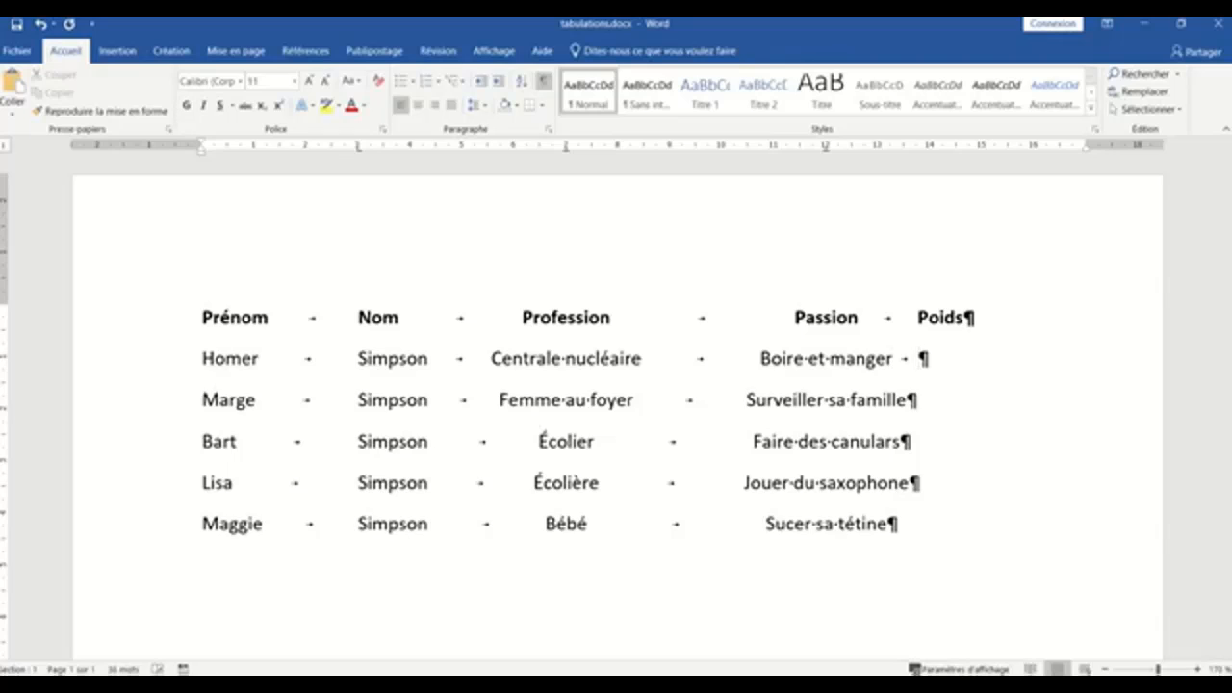
type("95.5")
left_click(907, 399)
key("Tab")
type("6")
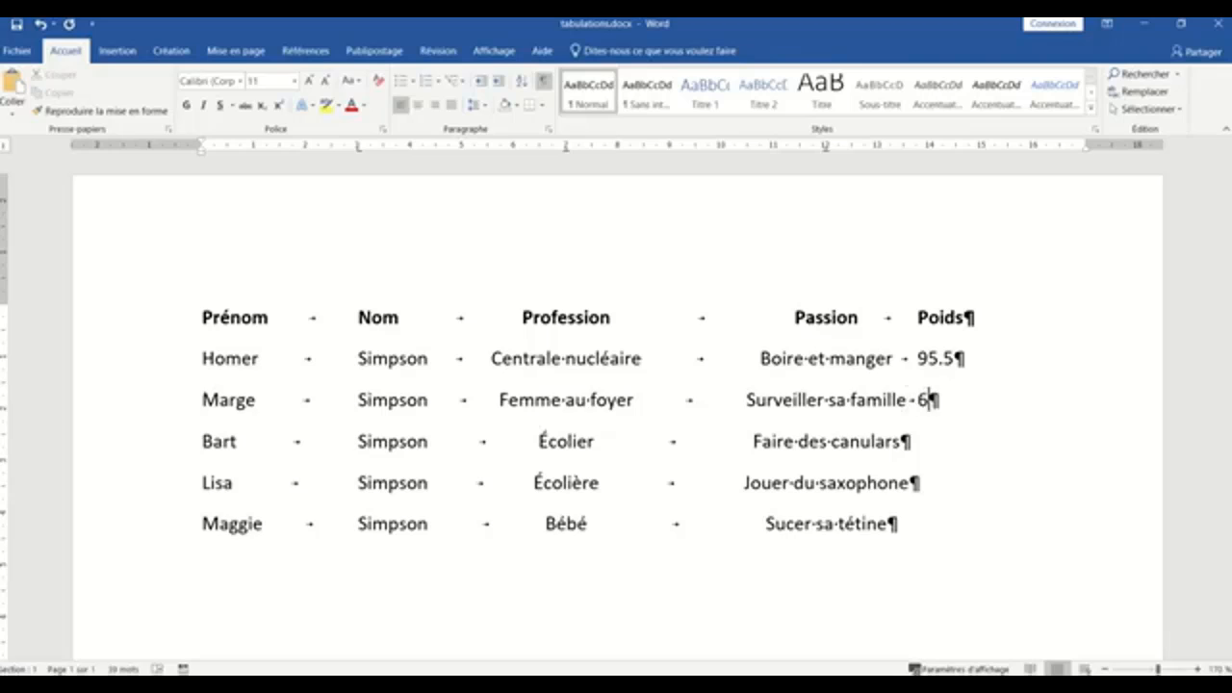
type("5.70")
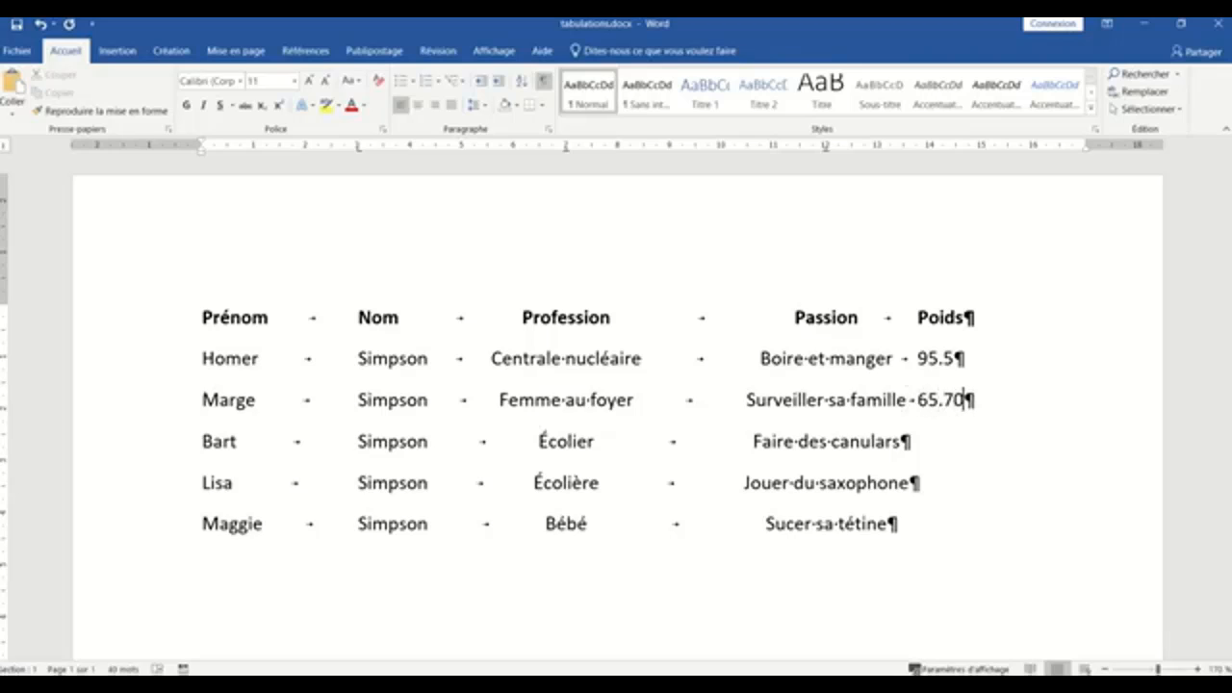
Add a tab and the weights 50.75, 44.25 and 25.75 at the end of the last three rows
left_click(902, 441)
key("Tab")
type("50.")
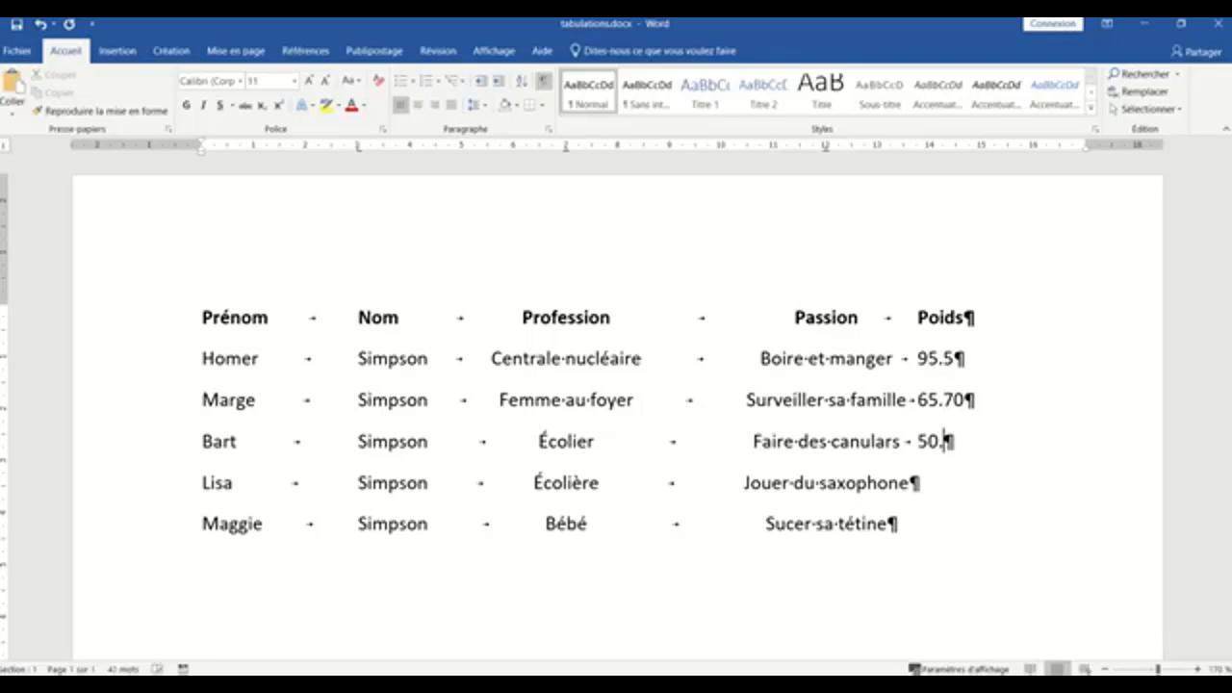
type("75")
left_click(910, 483)
key("Tab")
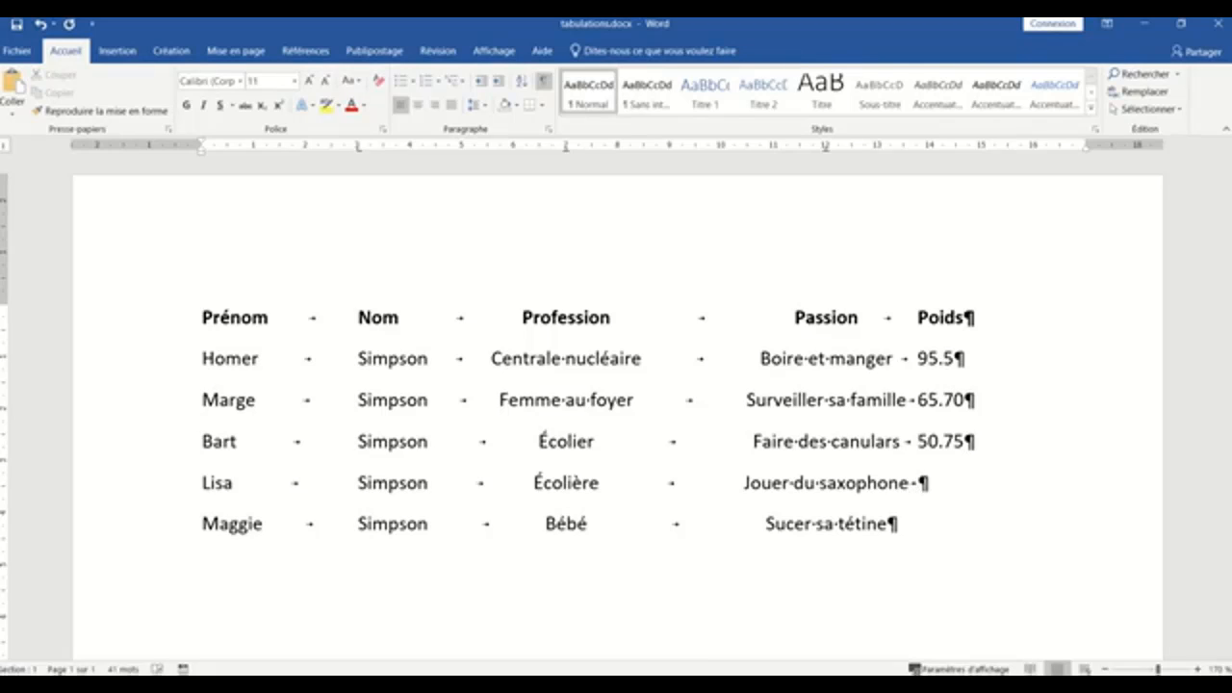
type("44.25")
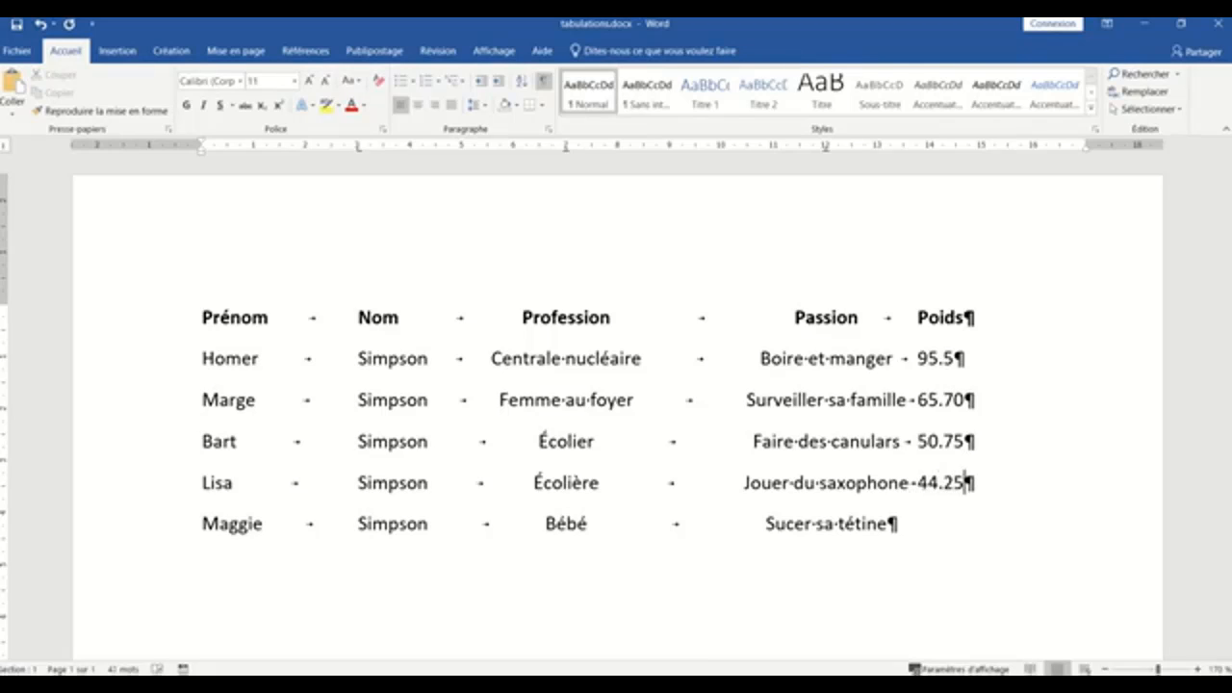
left_click(889, 524)
key("Tab")
type("25.75")
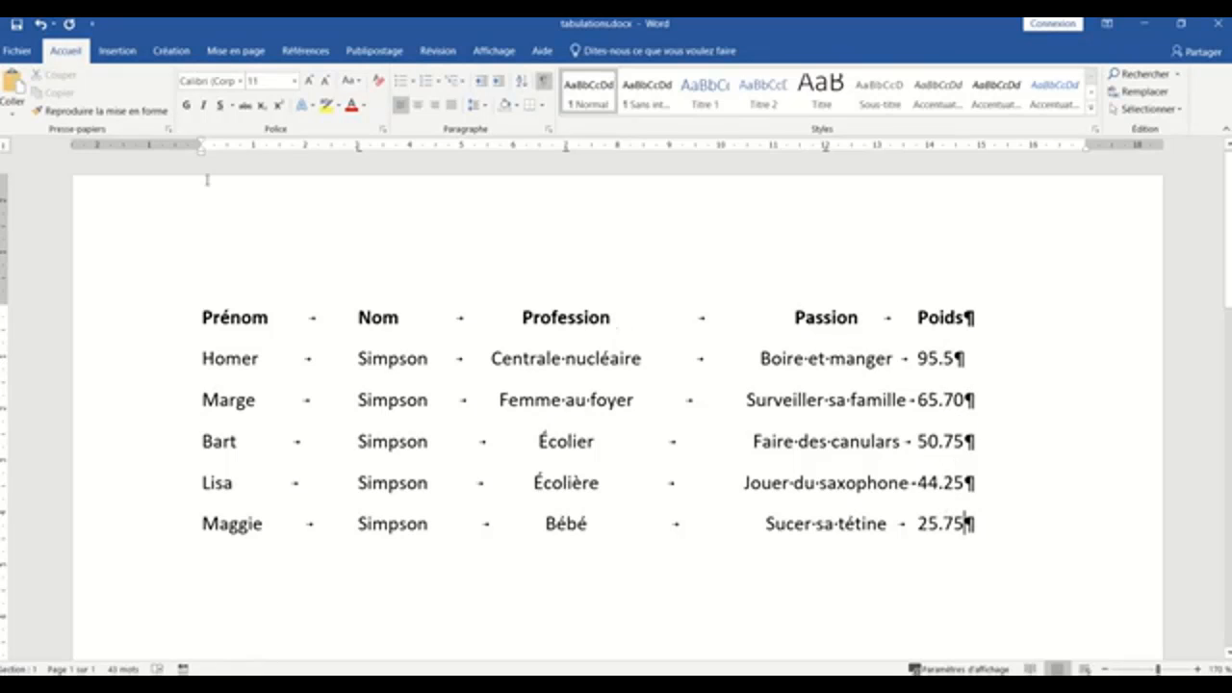
Add a decimal tab stop at 16 cm to the heading line and all five rows to align the Poids column
left_click_drag(176, 328, 202, 519)
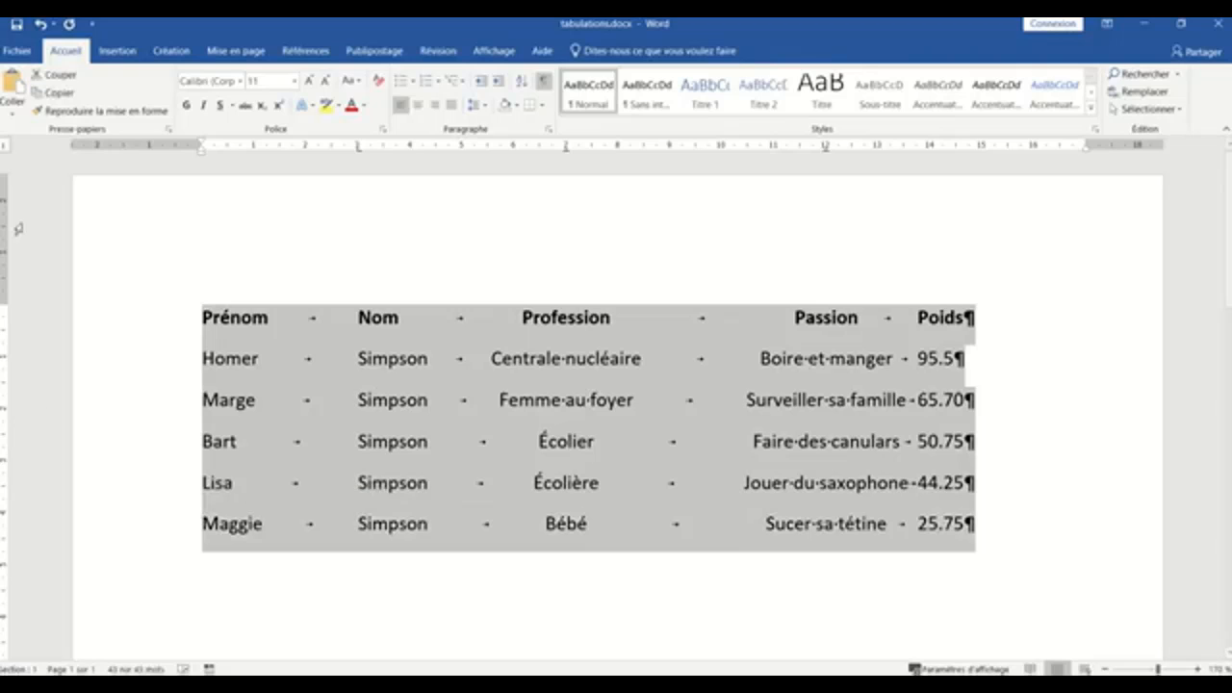
left_click(8, 146)
left_click(1033, 145)
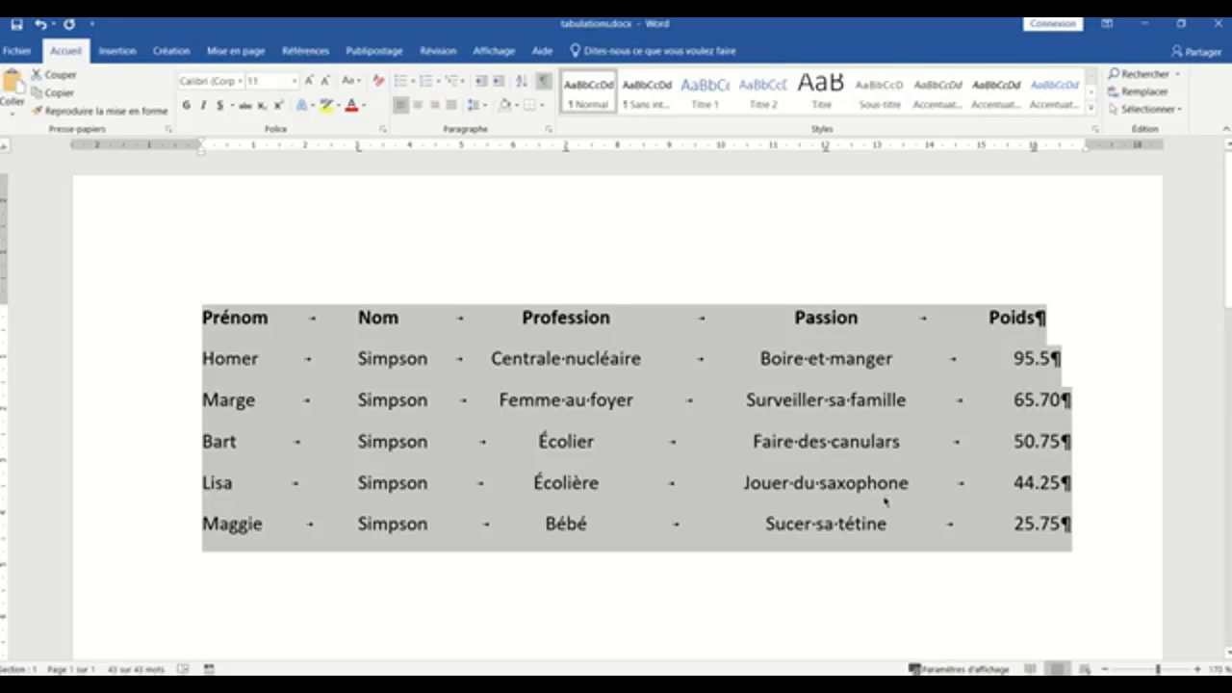
Add a vertical bar tab at 5 cm between the Nom and Profession columns, only in the five rows below the headings
scroll(884, 500, "down", 2)
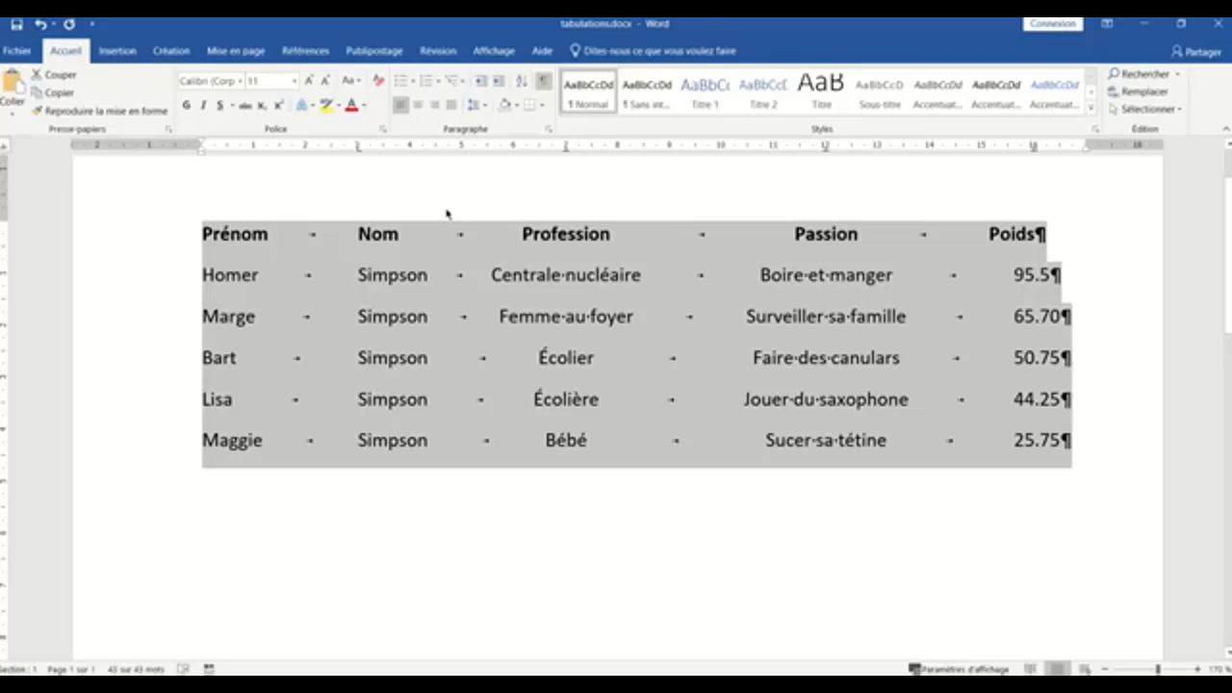
left_click(134, 287)
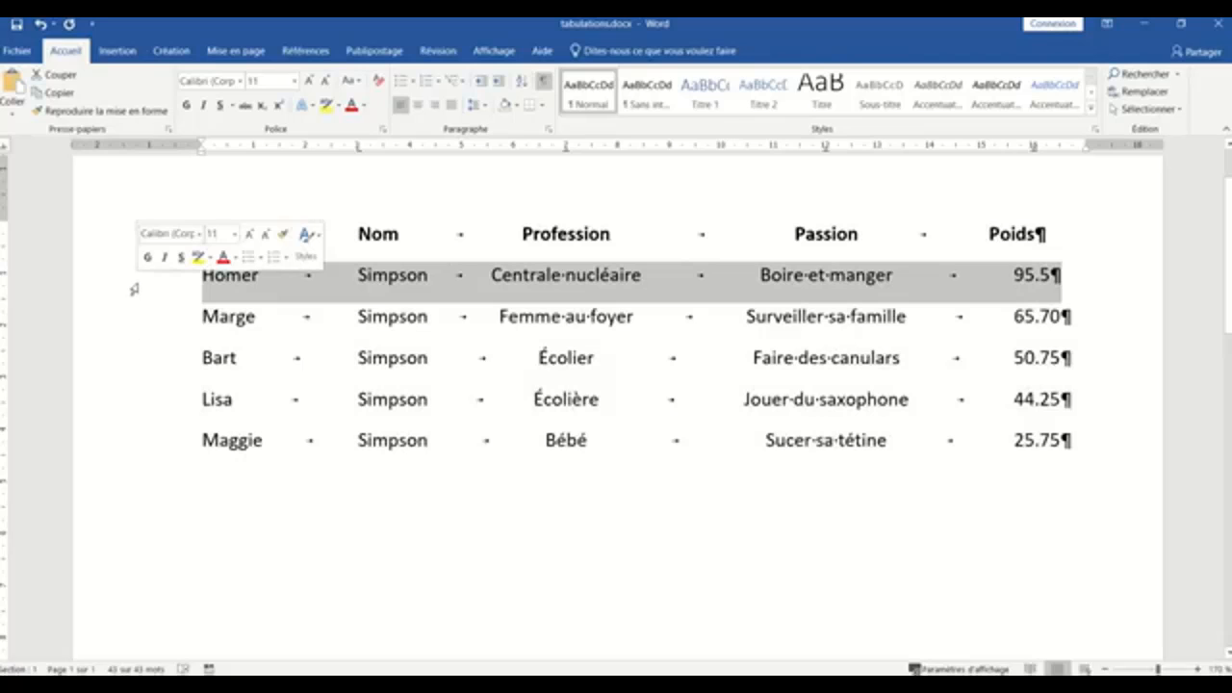
left_click_drag(133, 288, 143, 435)
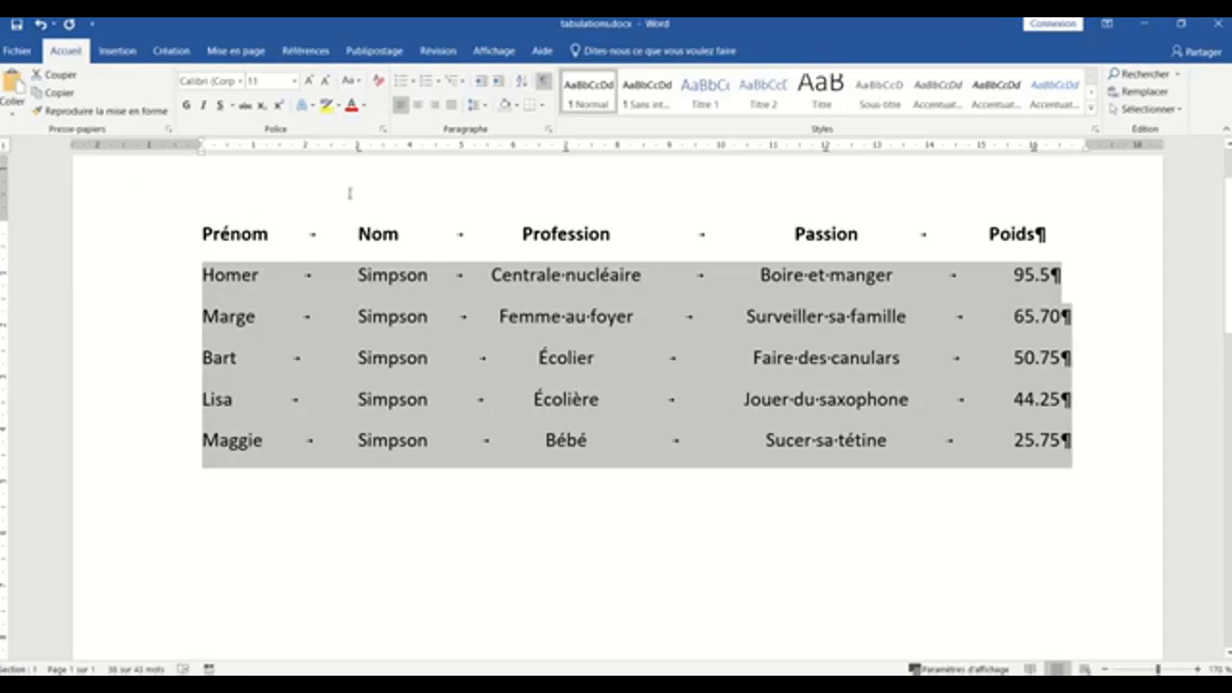
left_click(461, 147)
right_click(425, 639)
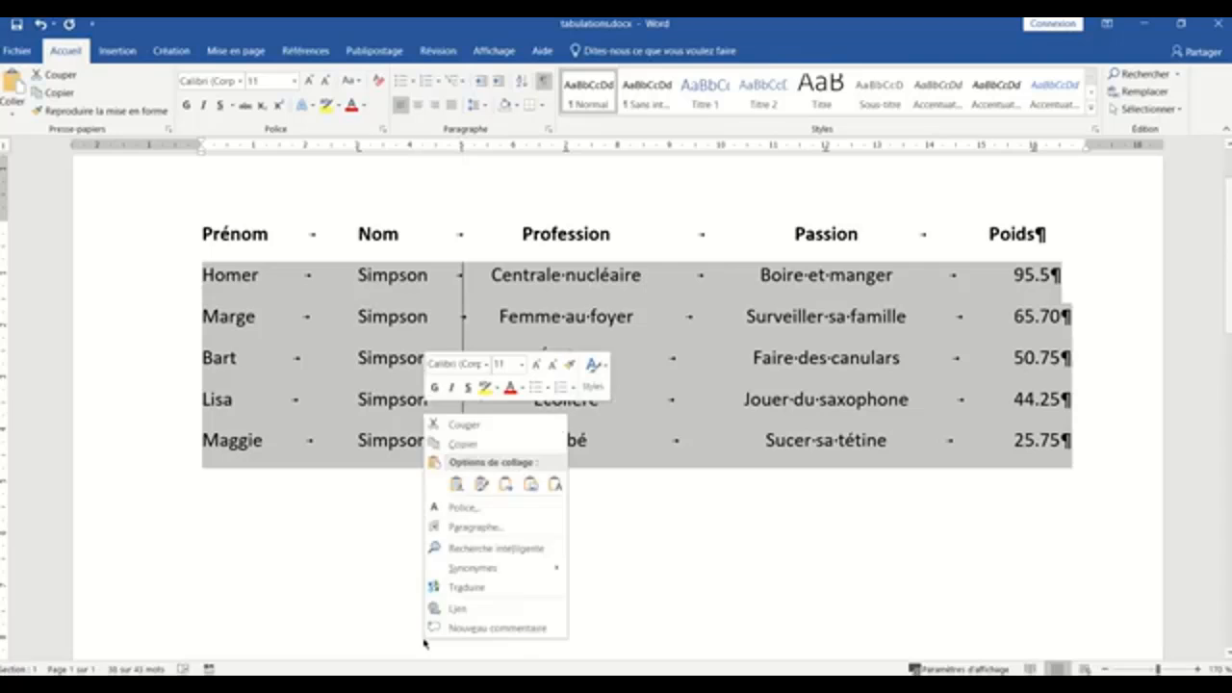
left_click(355, 569)
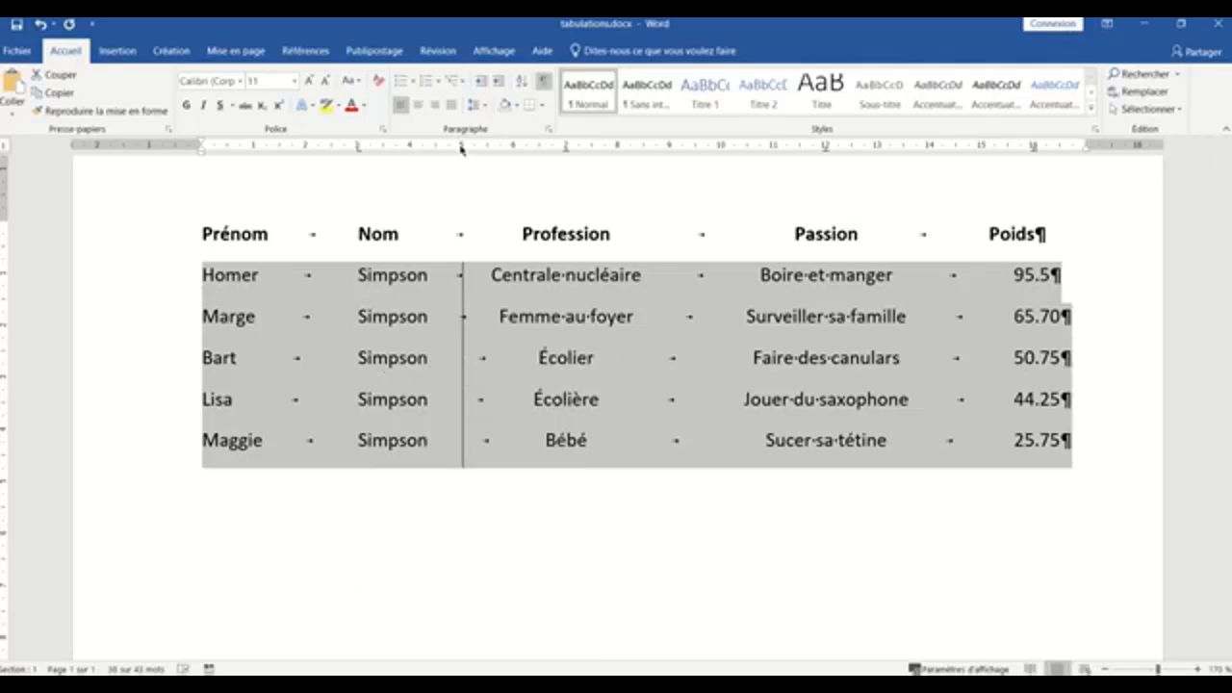
left_click_drag(461, 149, 472, 149)
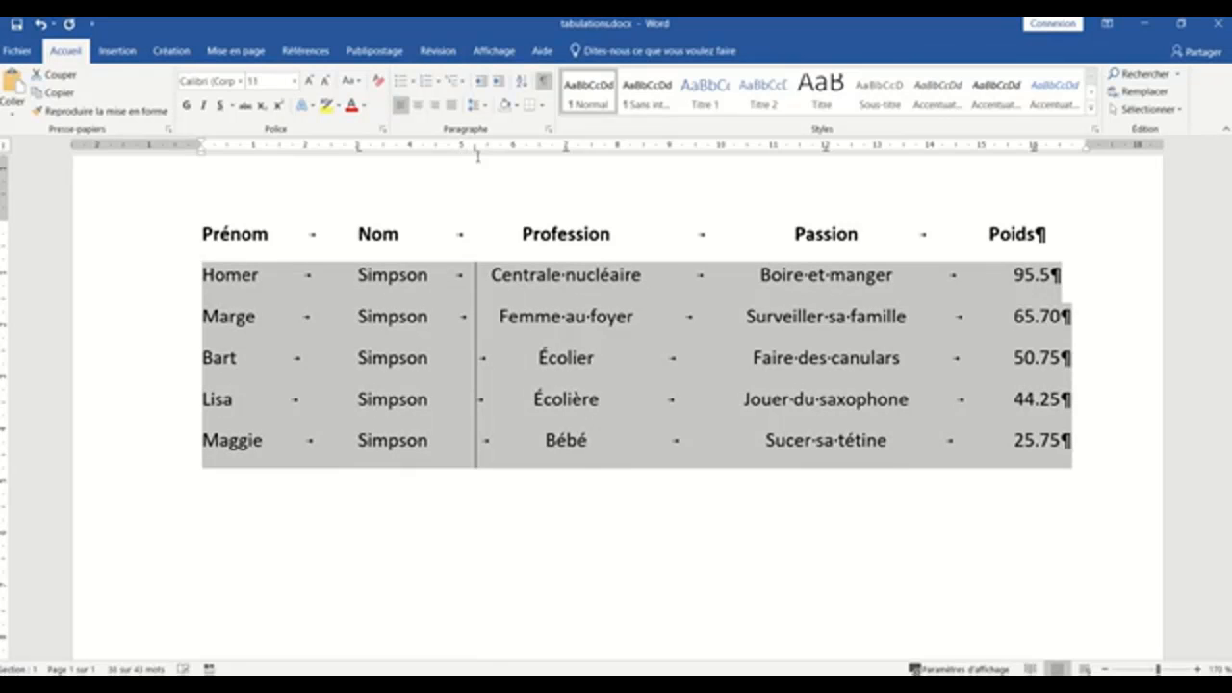
left_click_drag(472, 148, 463, 147)
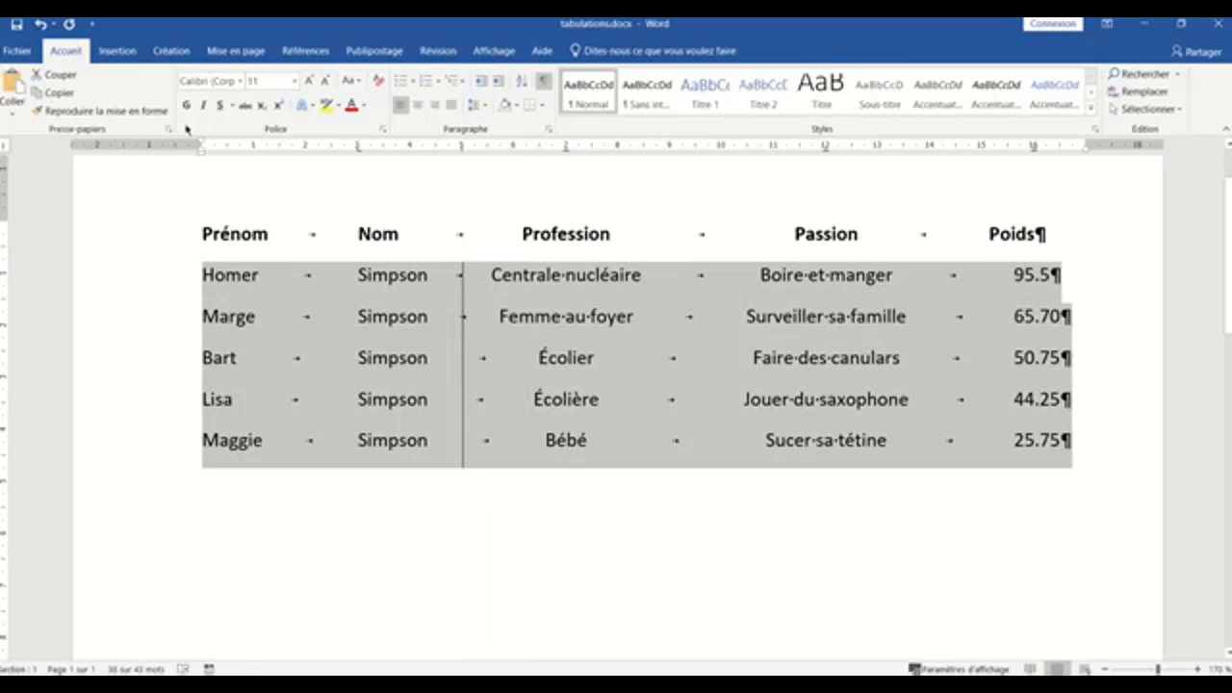
Save the document and deselect the rows
left_click(18, 26)
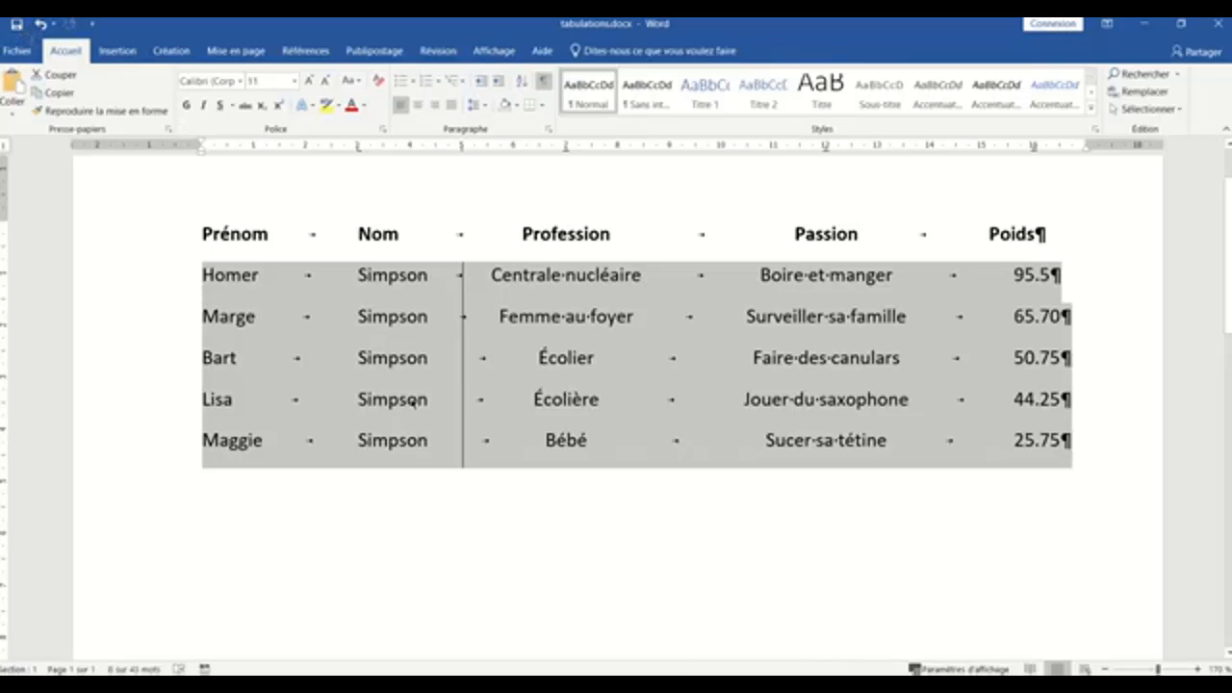
left_click(486, 525)
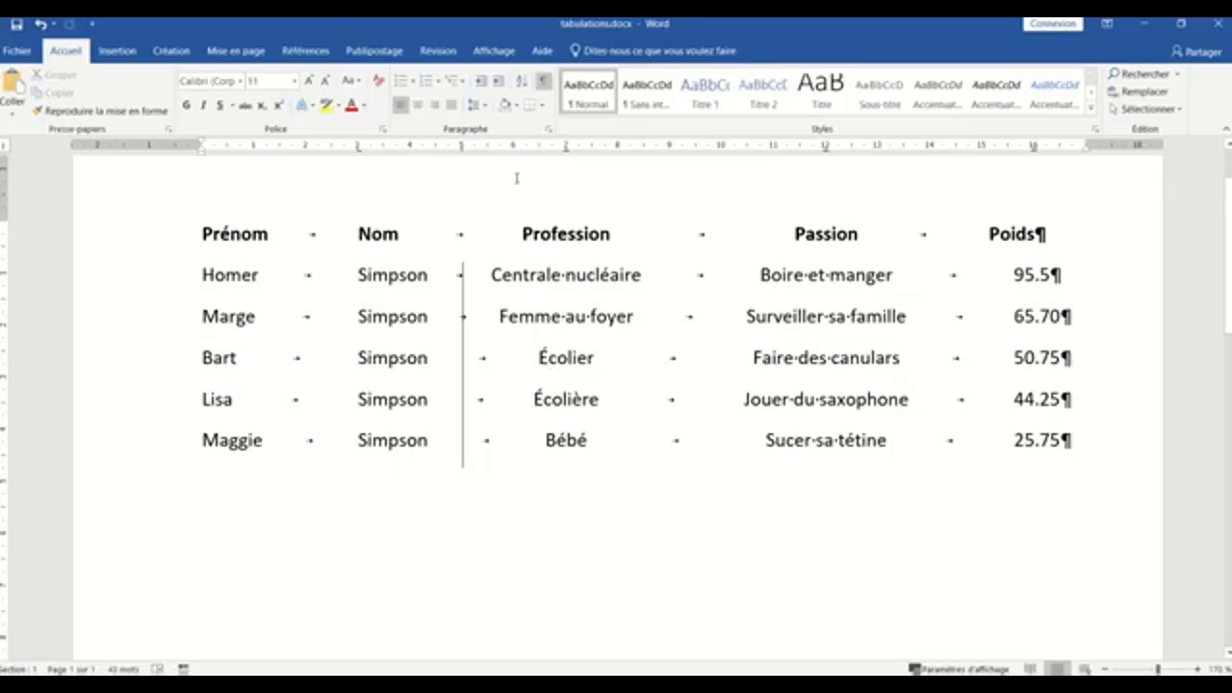
key("alt+q")
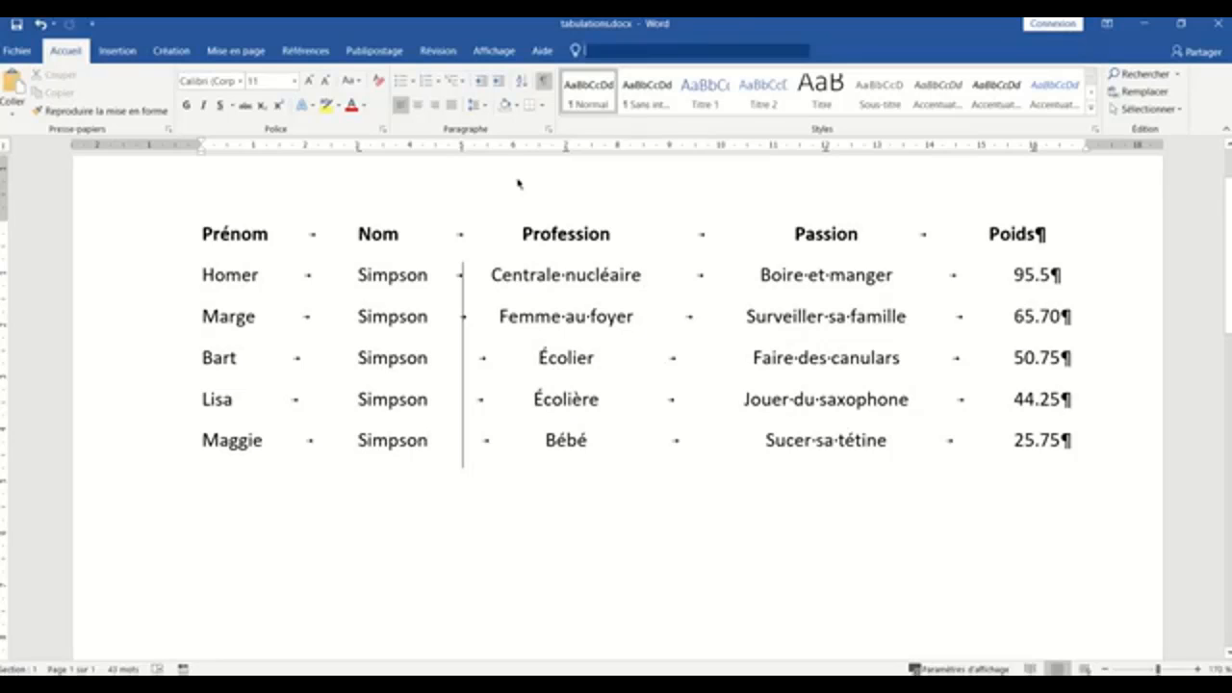